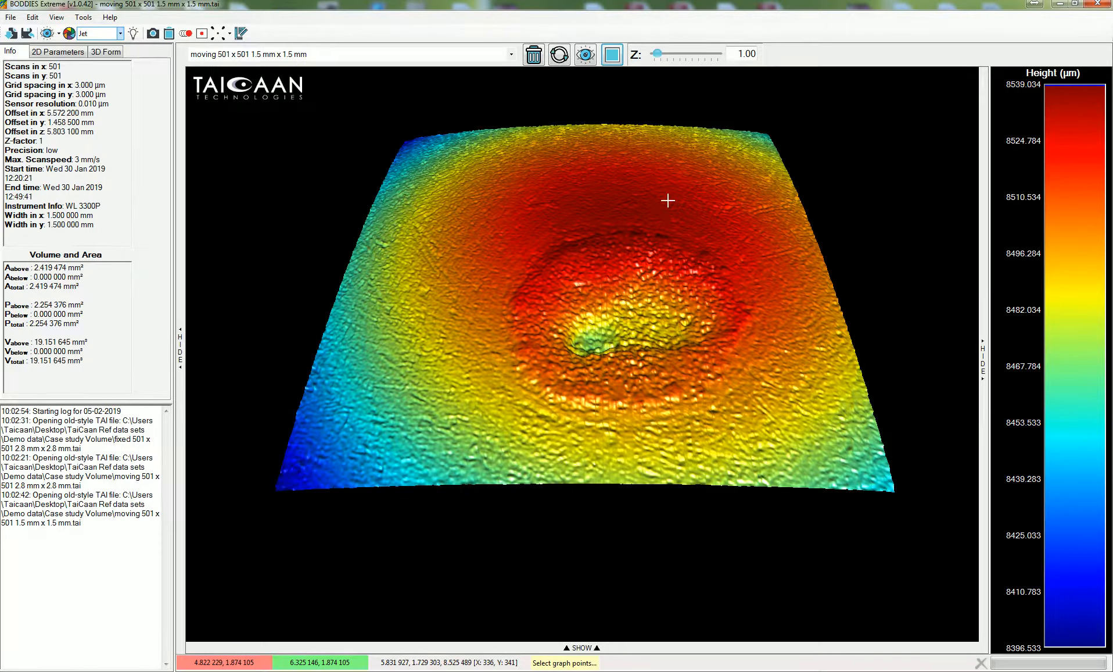
Turn on contour lines for the height map and switch the surface to the flat 2D view.
right_click(1095, 401)
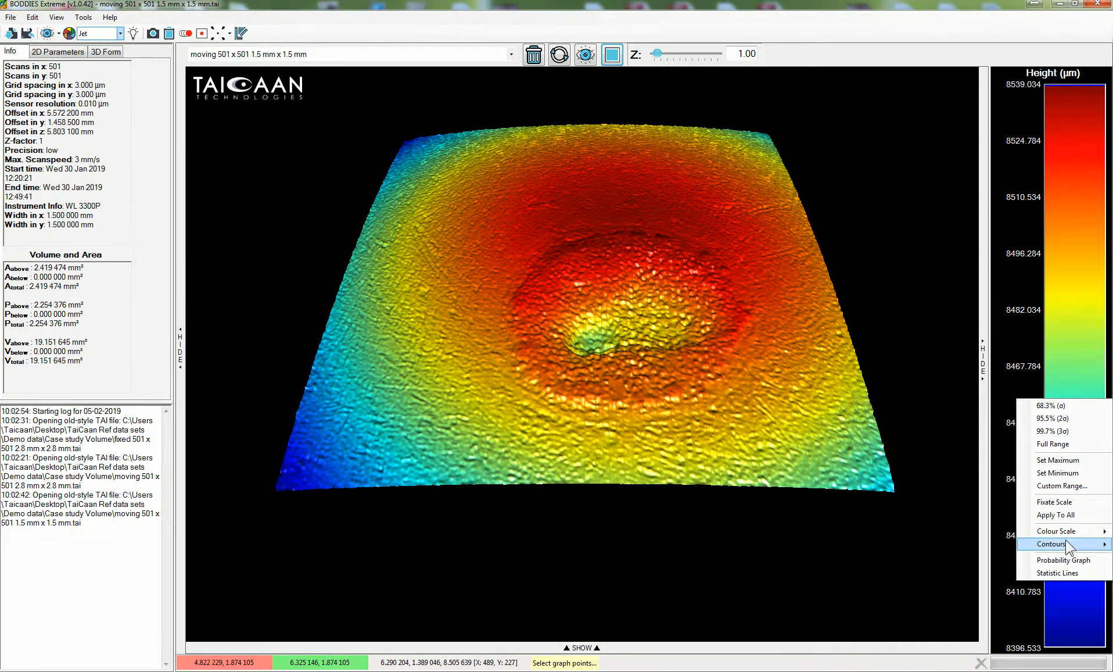
click(1065, 539)
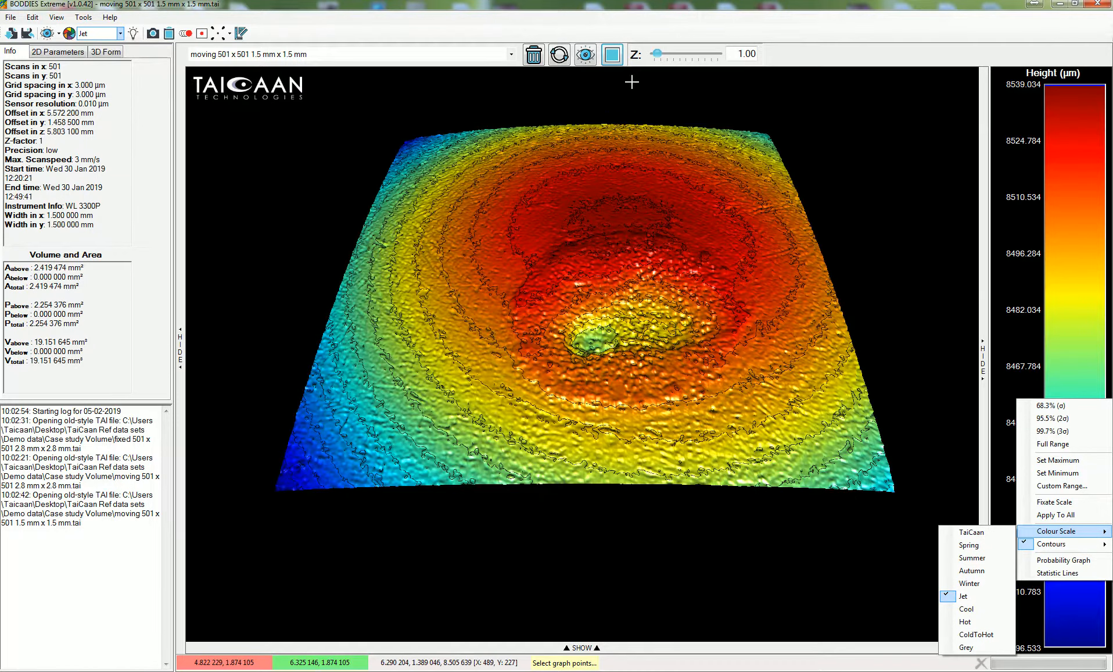
click(613, 55)
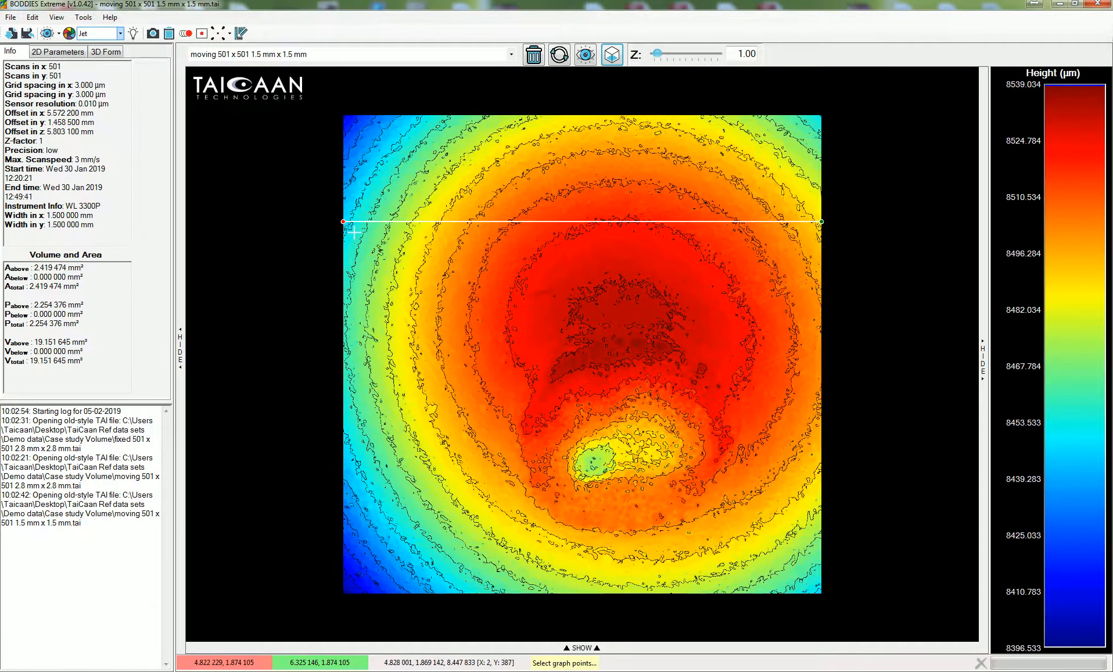
Show the profile graph and 2D parameters, and overlay the circle form and roughness curves on the raw data.
click(659, 646)
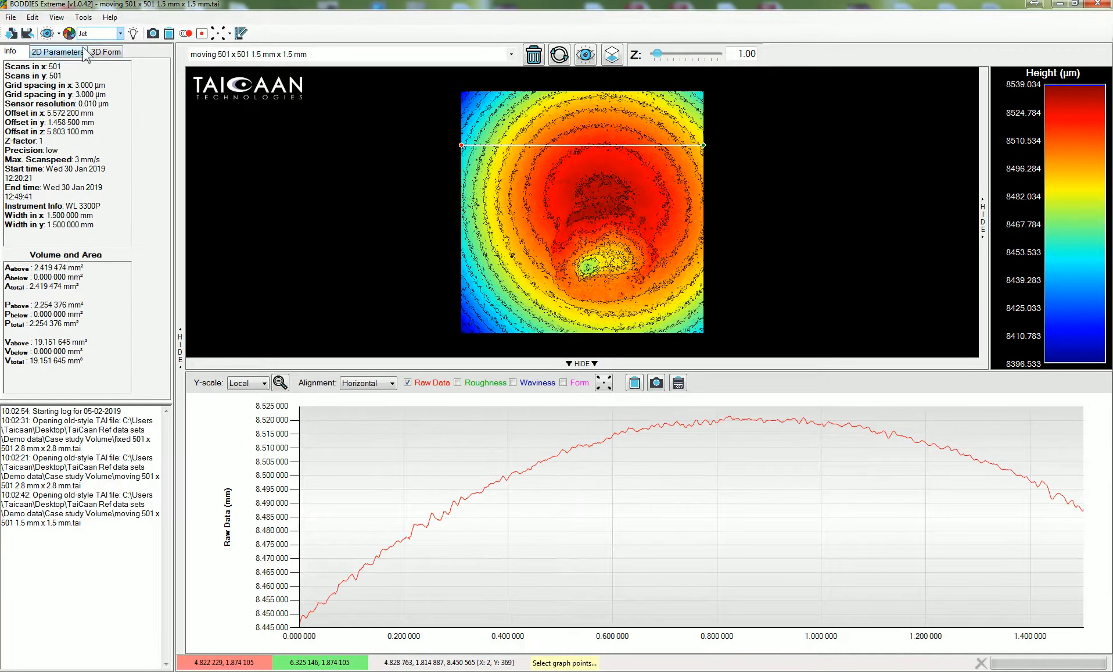
click(60, 56)
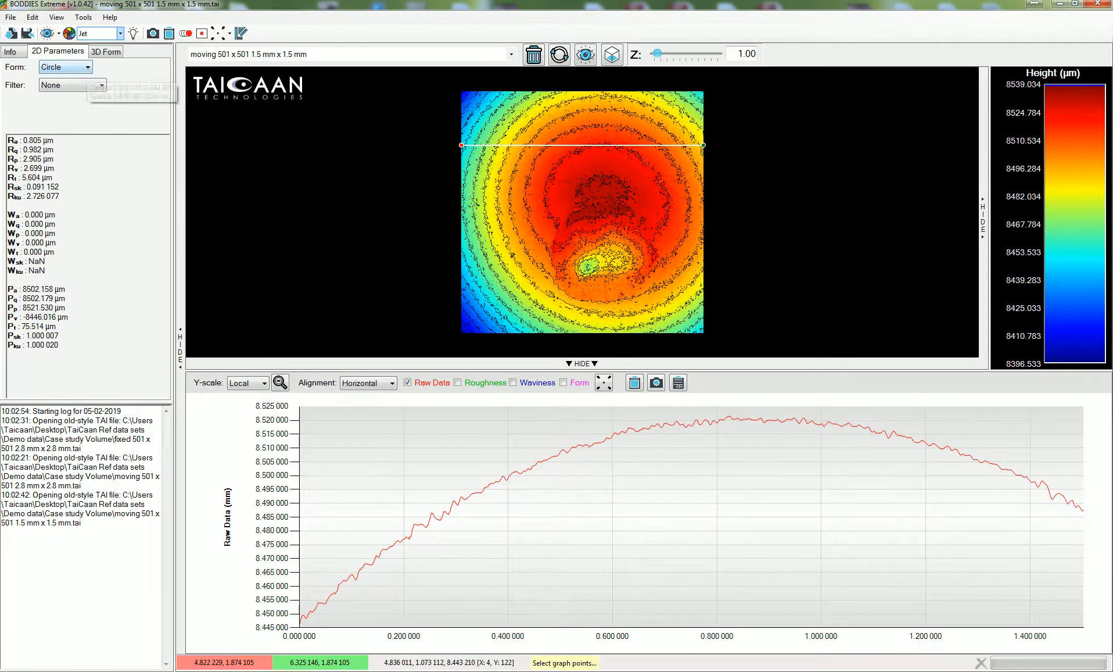
click(563, 383)
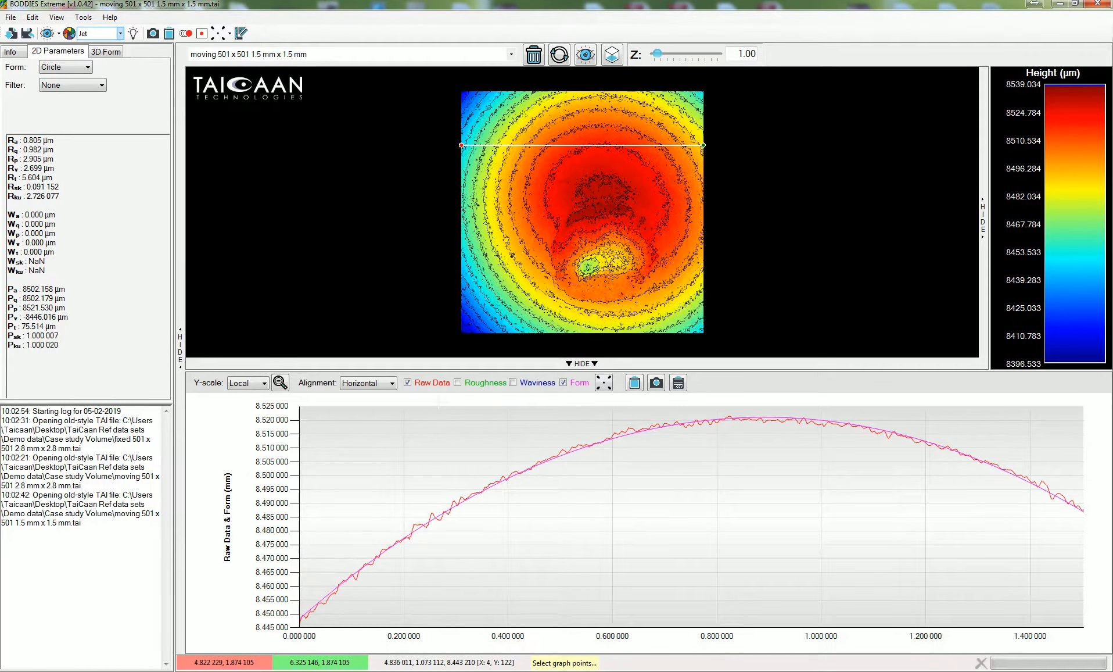
click(458, 383)
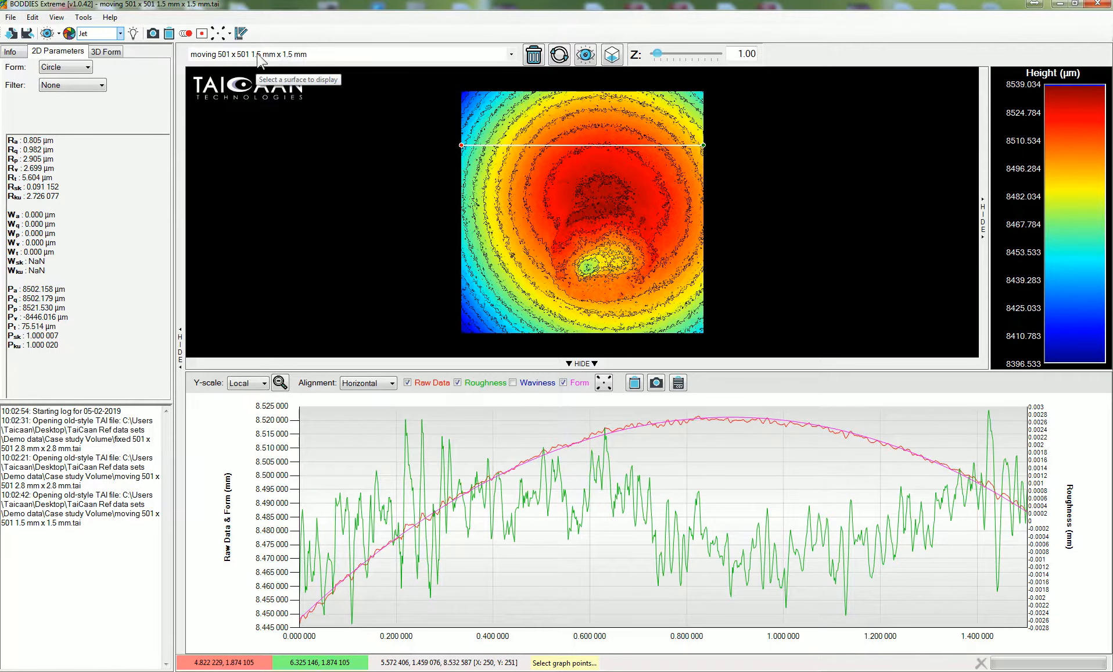
click(16, 52)
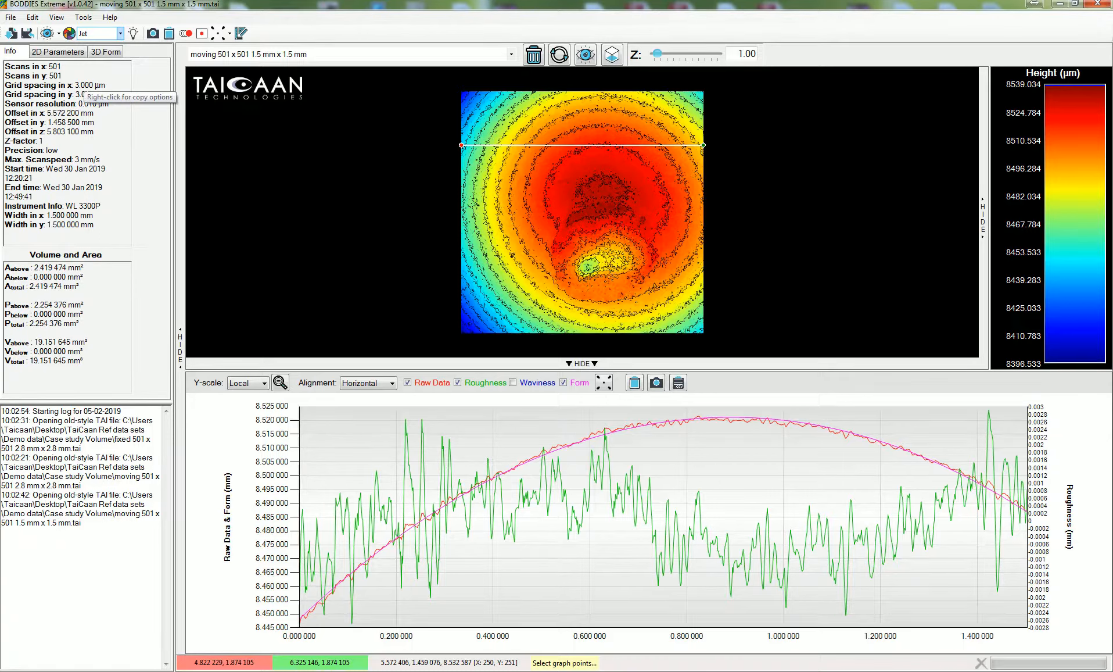
click(75, 51)
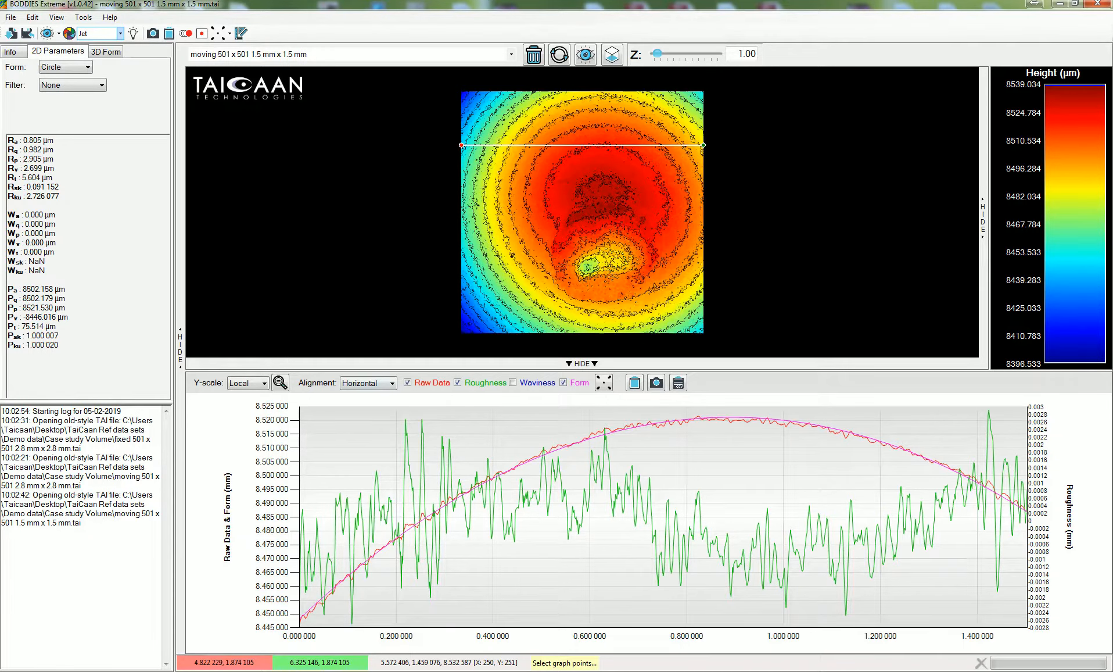
Move the horizontal profile line through several positions above the crater, ending across the crater at about y = 1.10 mm.
drag(601, 152, 597, 129)
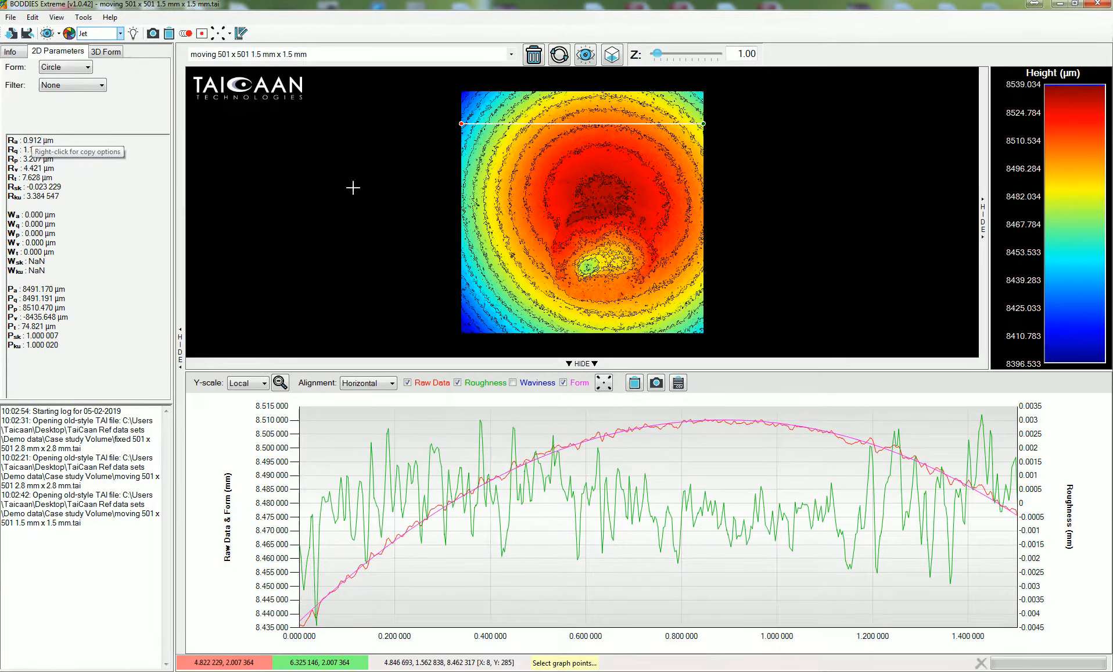
drag(567, 131, 567, 160)
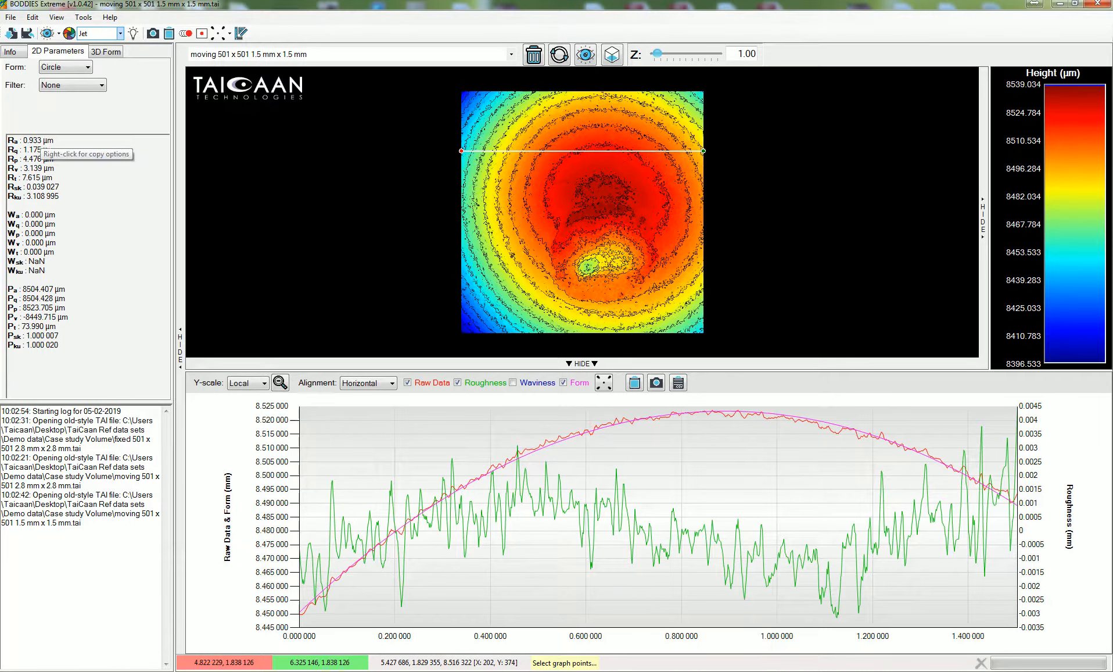
drag(529, 159, 531, 170)
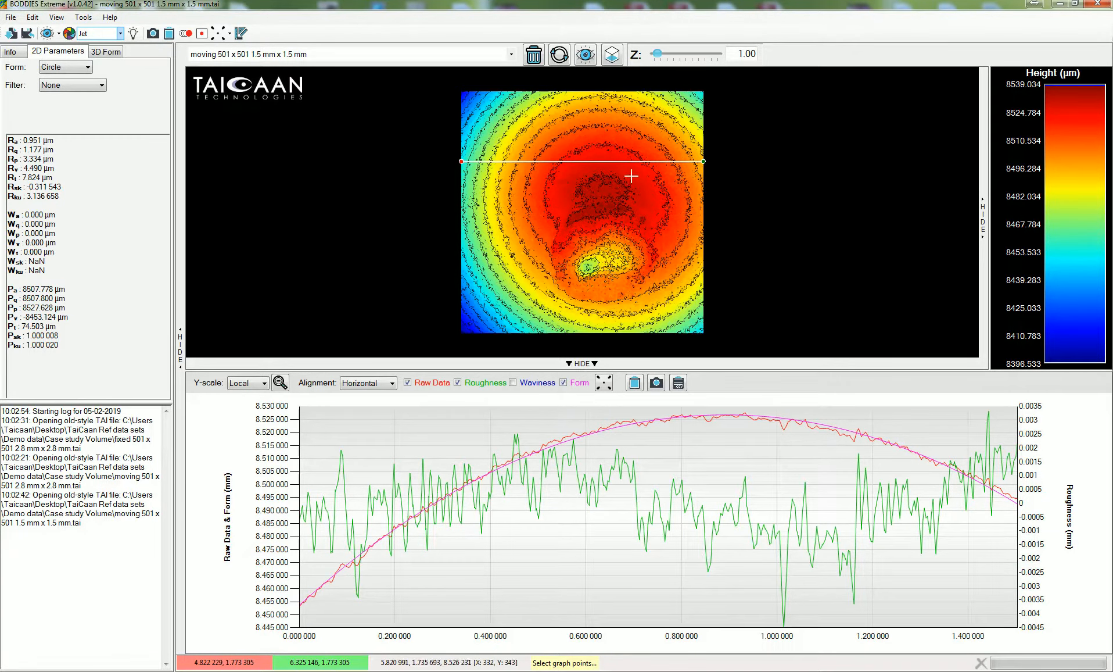
drag(629, 168, 631, 276)
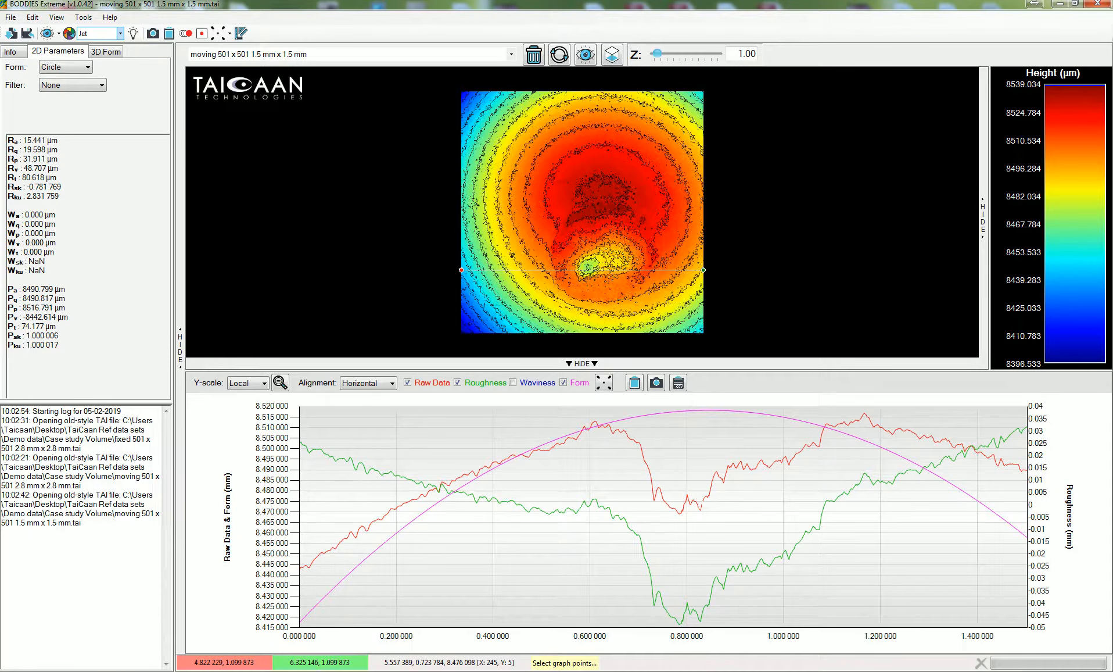
Hide the form and roughness curves, and measure from the crater's first rim peak to its lowest point on the raw profile.
click(564, 383)
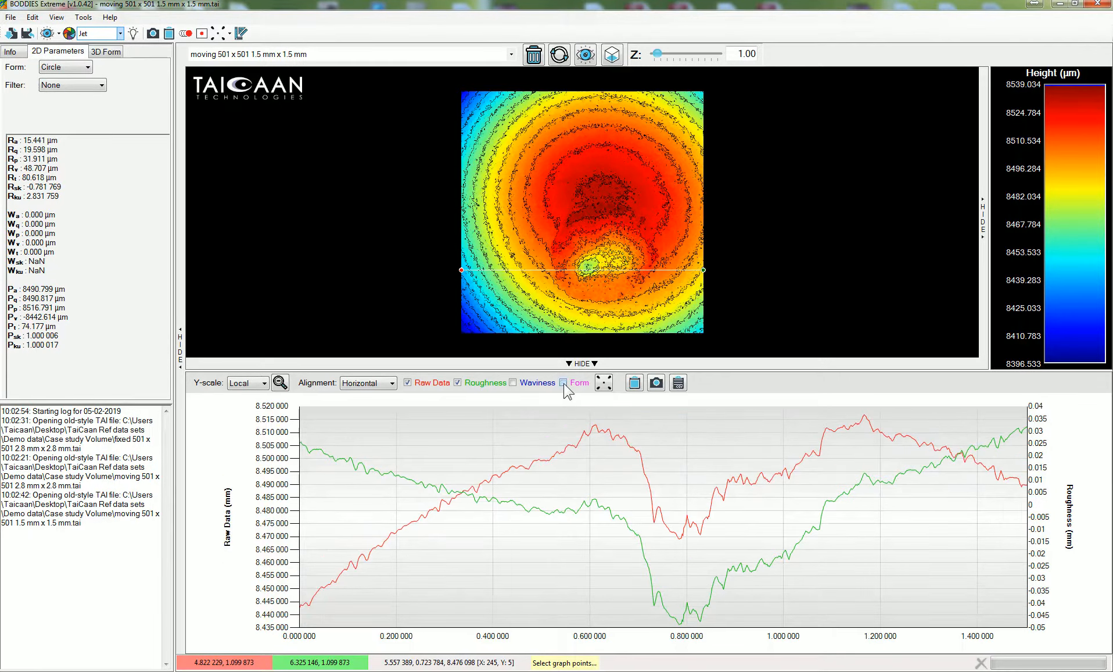
click(458, 383)
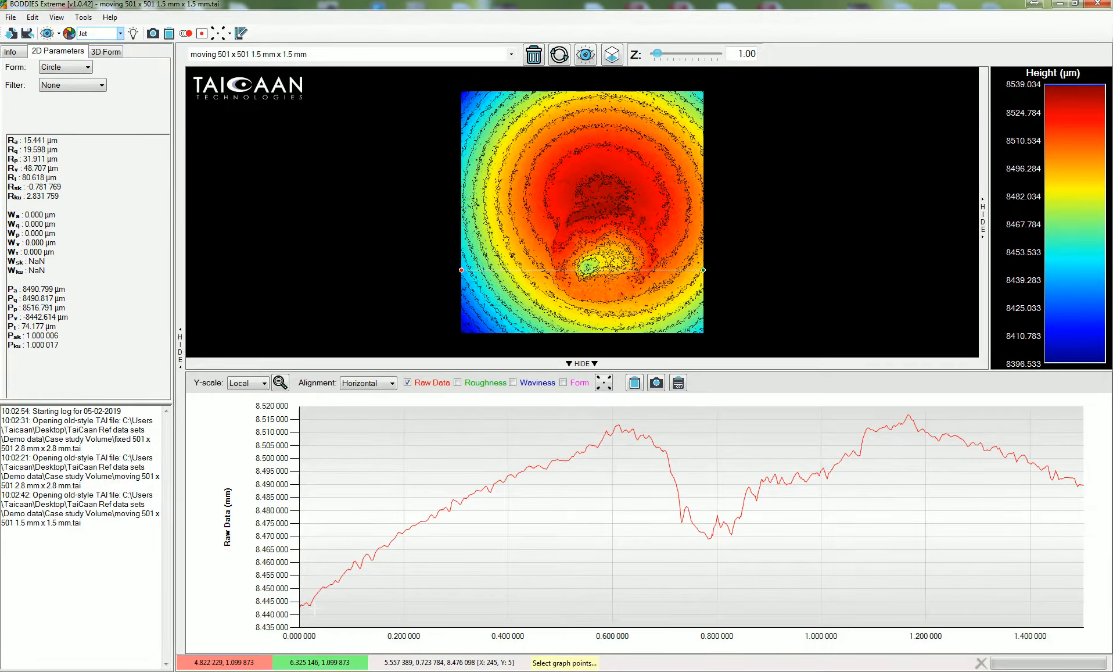
click(603, 382)
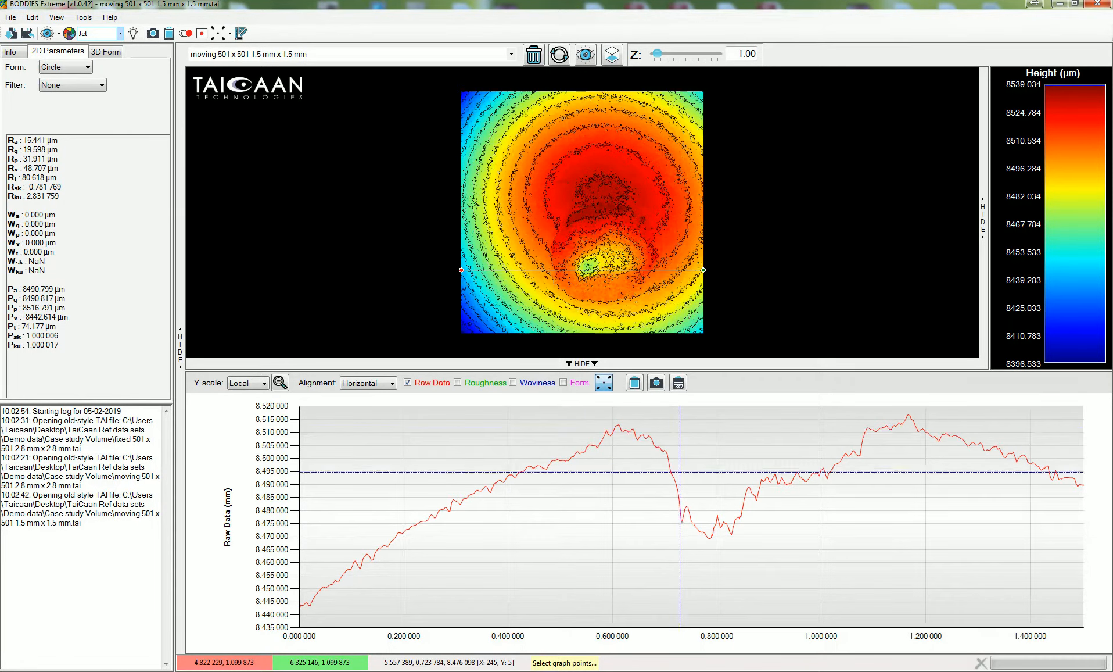
click(622, 431)
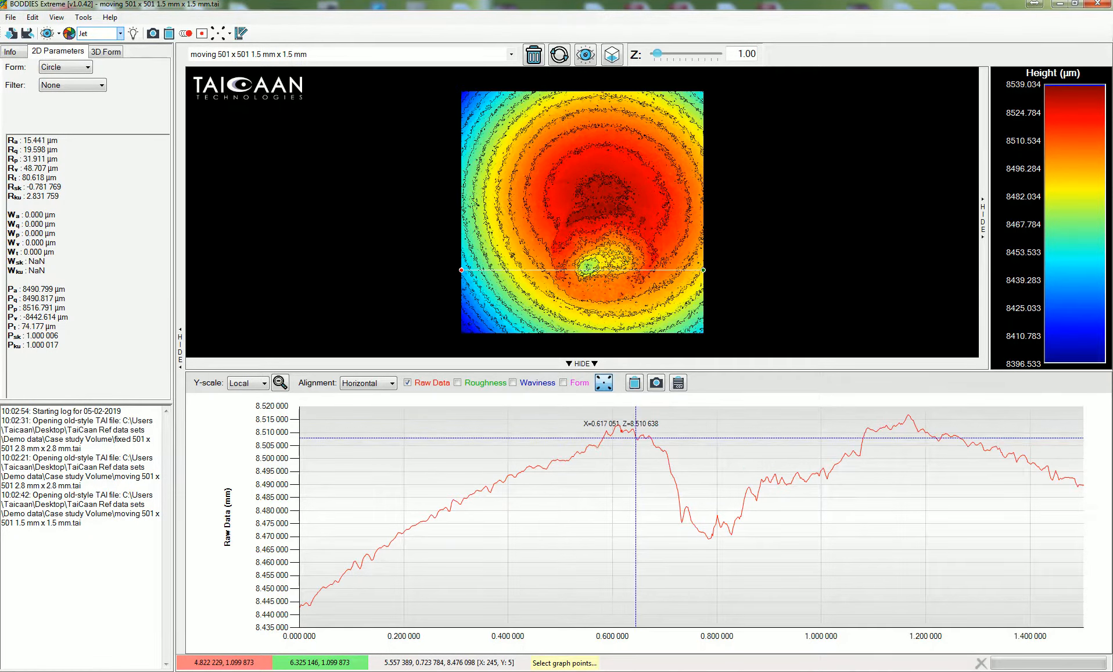
click(710, 537)
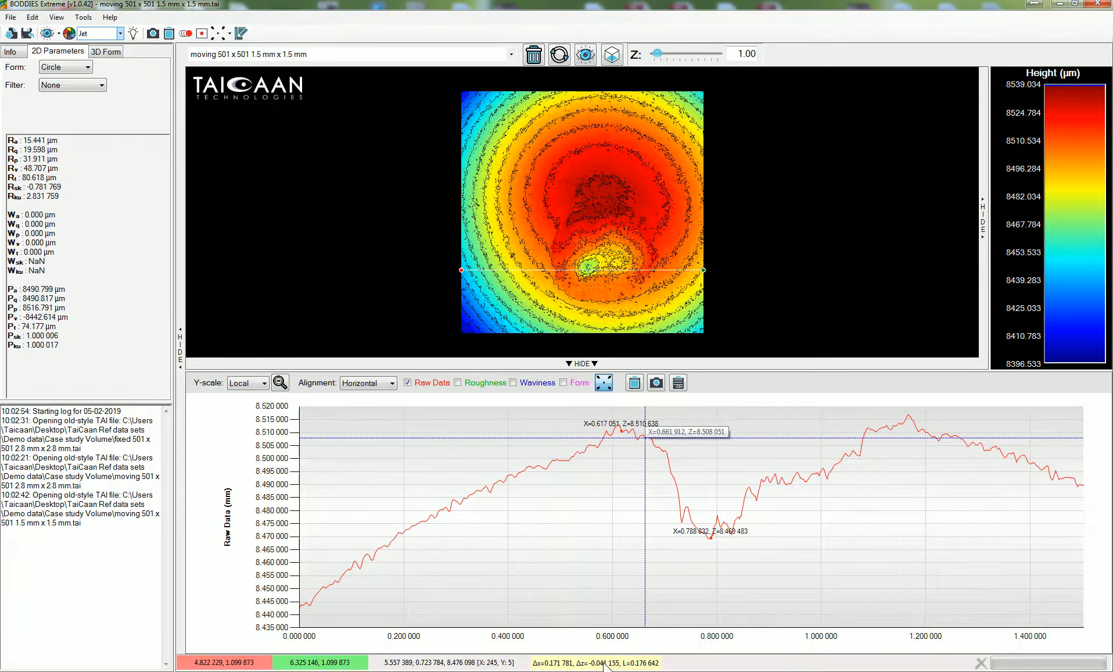
Hide the profile graph and exclude the crater and its surroundings from the surface with one enlarged round brush stamp.
click(546, 365)
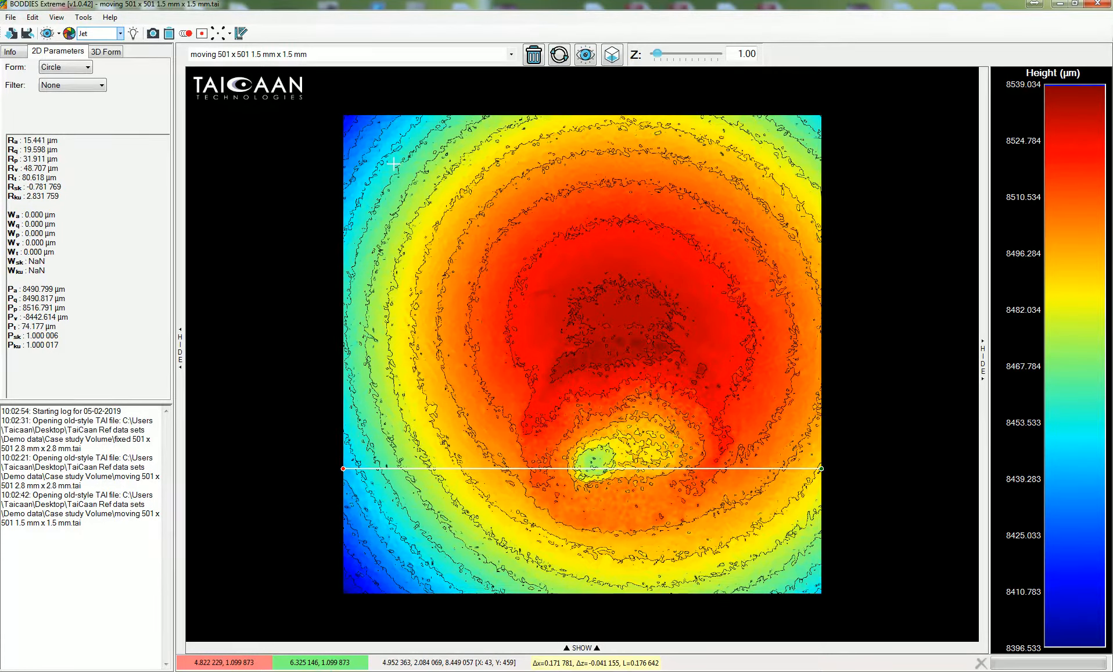
click(219, 36)
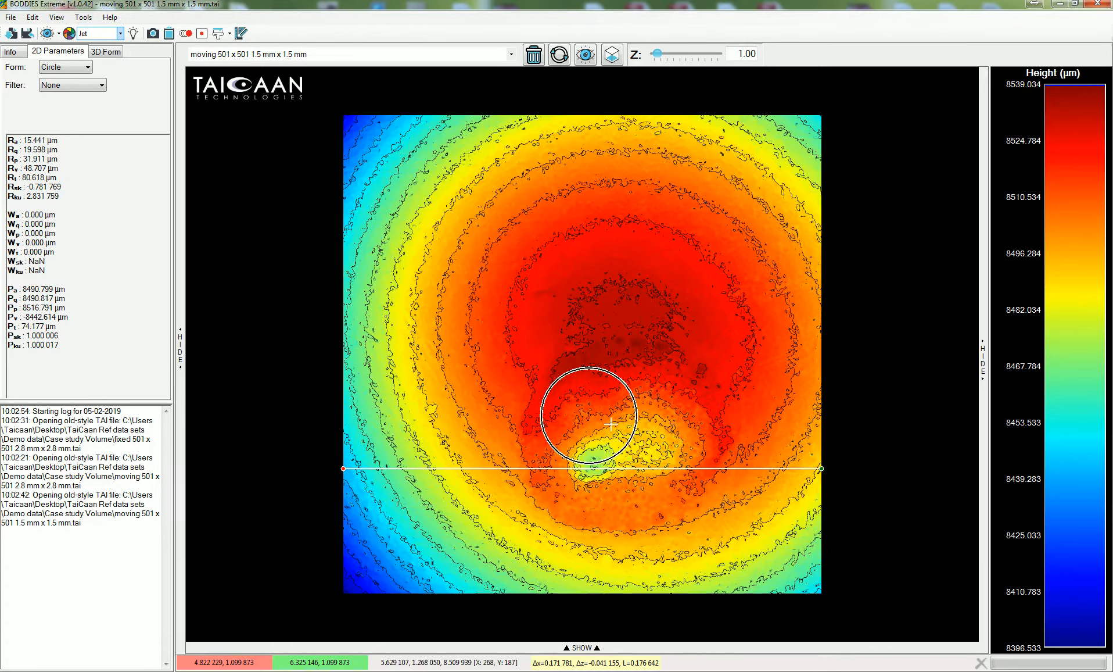
mouse_move(613, 399)
mouse_down()
mouse_move(569, 448)
mouse_move(596, 483)
mouse_move(656, 508)
mouse_move(718, 503)
mouse_move(716, 390)
mouse_move(667, 361)
mouse_move(640, 443)
mouse_move(646, 353)
mouse_move(703, 355)
mouse_move(724, 405)
mouse_move(736, 520)
mouse_move(599, 514)
mouse_move(556, 486)
mouse_move(541, 416)
mouse_move(557, 389)
mouse_move(594, 393)
mouse_move(667, 424)
mouse_move(664, 461)
mouse_move(596, 462)
mouse_move(646, 454)
mouse_up()
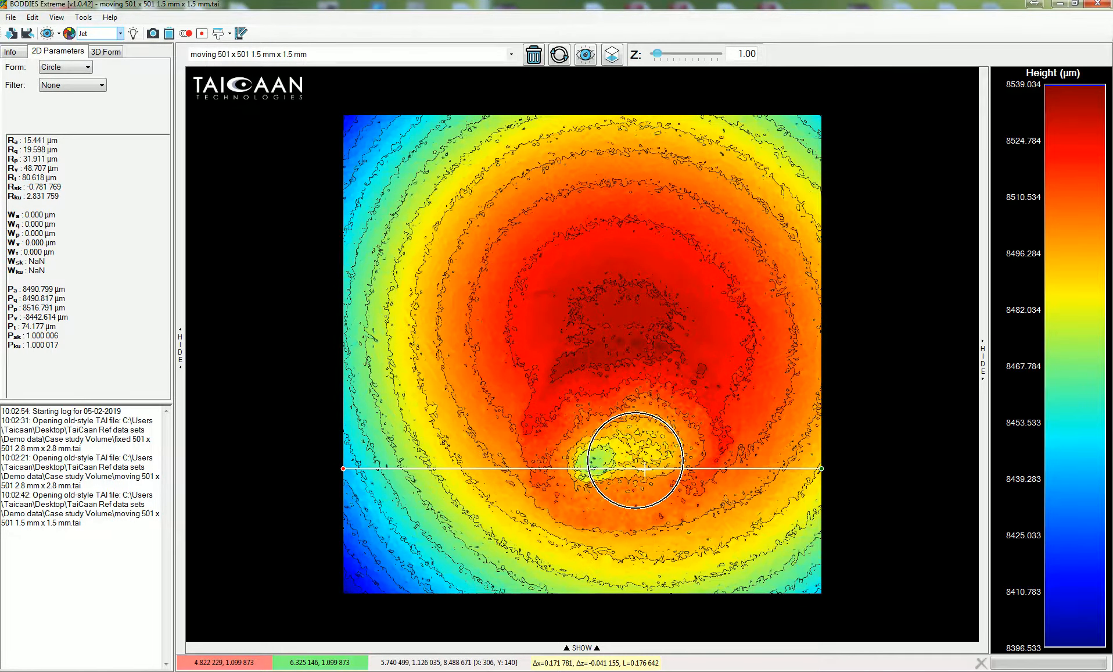
scroll(645, 474, up, 6)
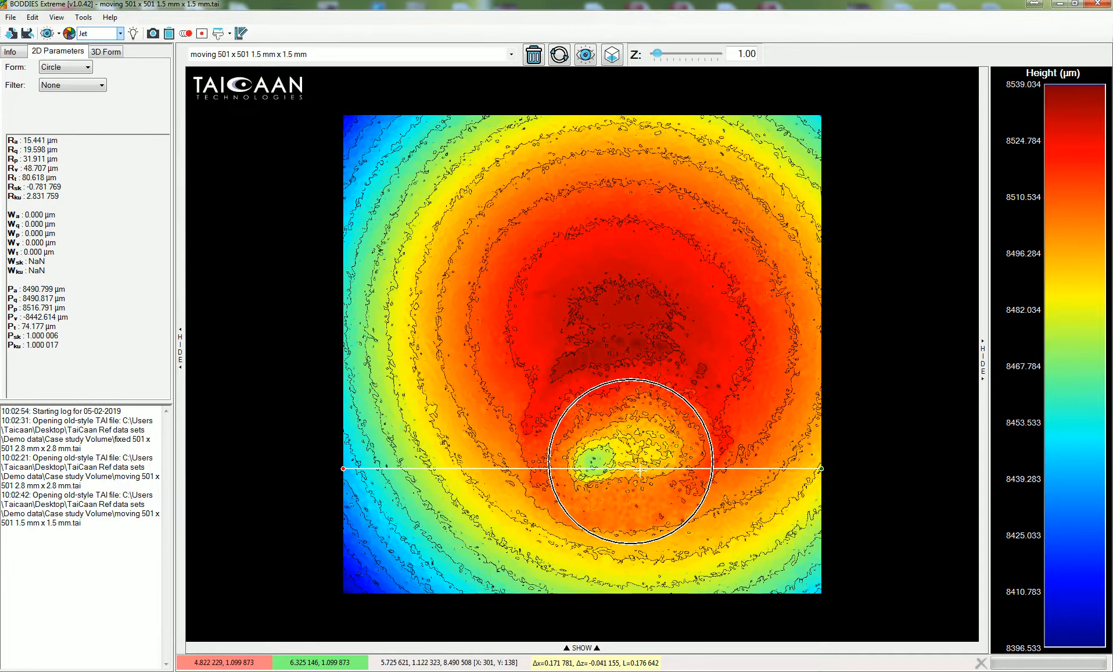
scroll(639, 471, up, 7)
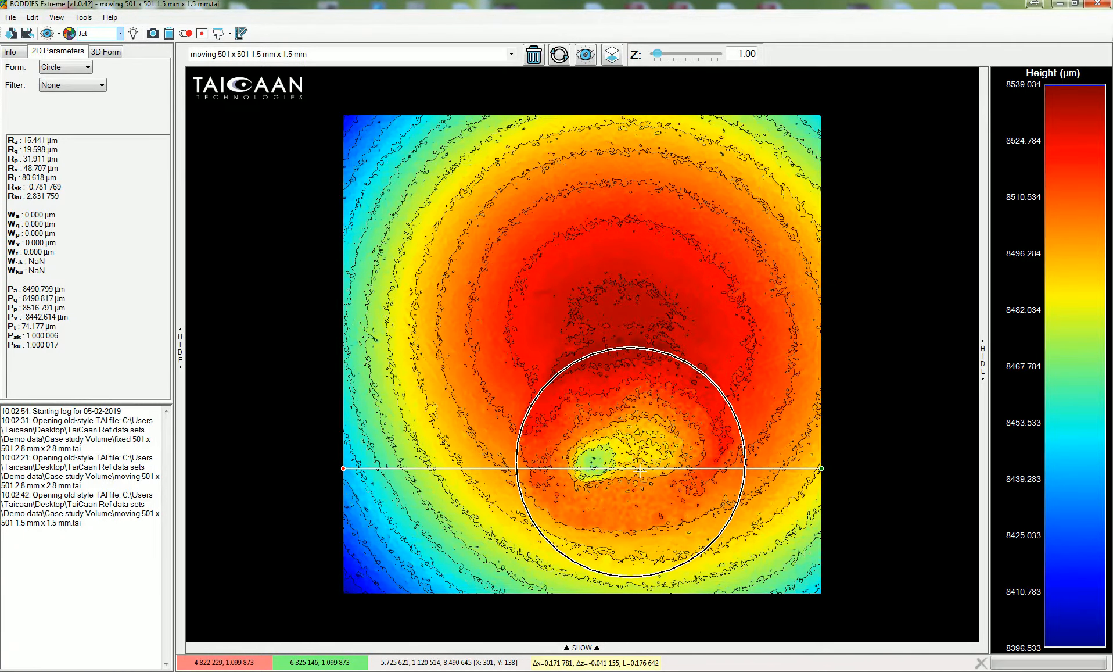
scroll(640, 471, up, 1)
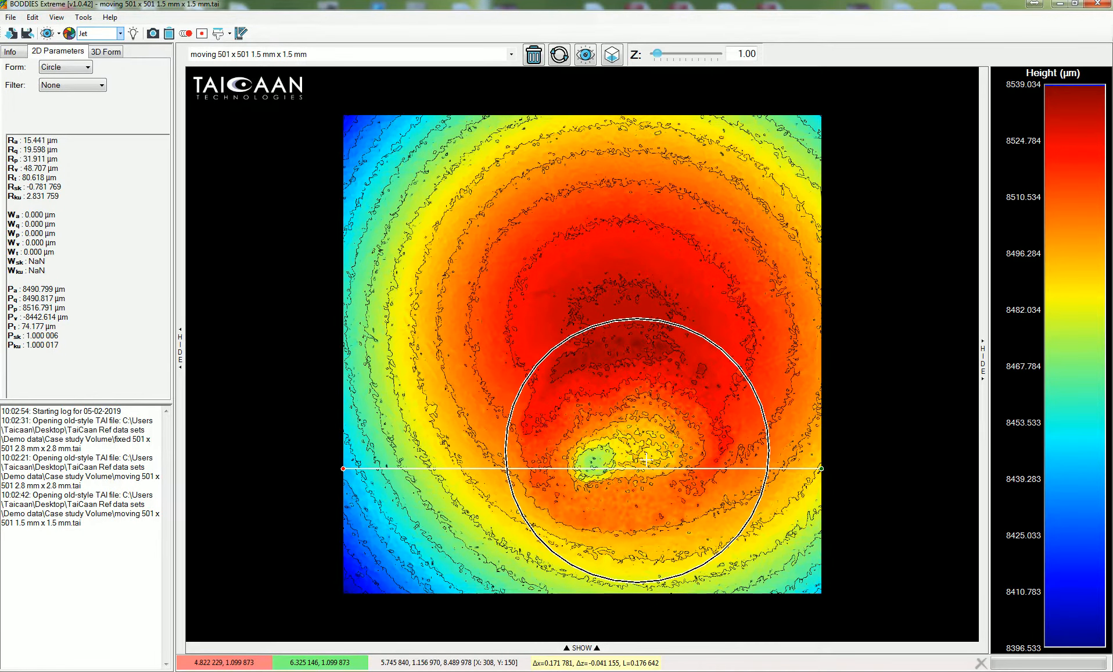
scroll(647, 459, up, 6)
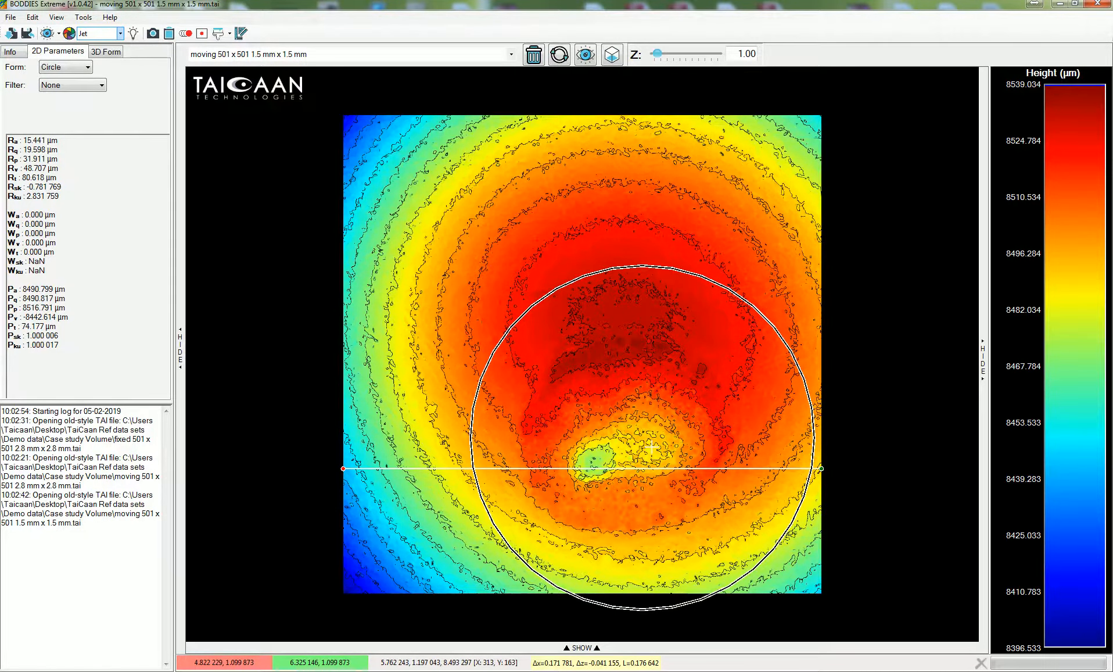
click(651, 446)
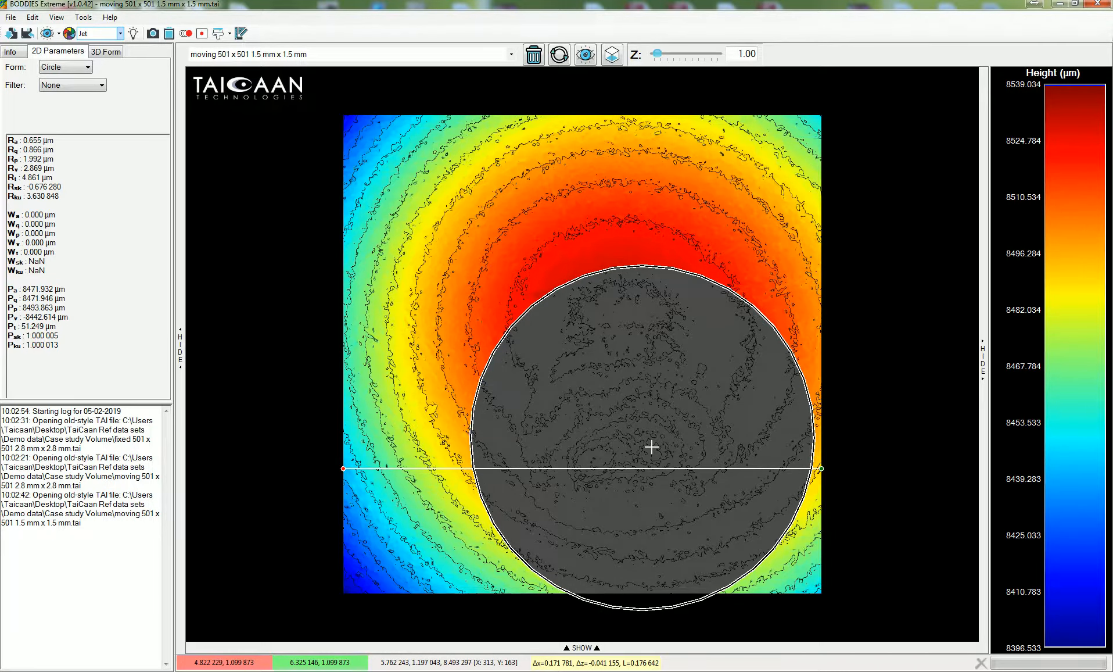
drag(652, 446, 427, 245)
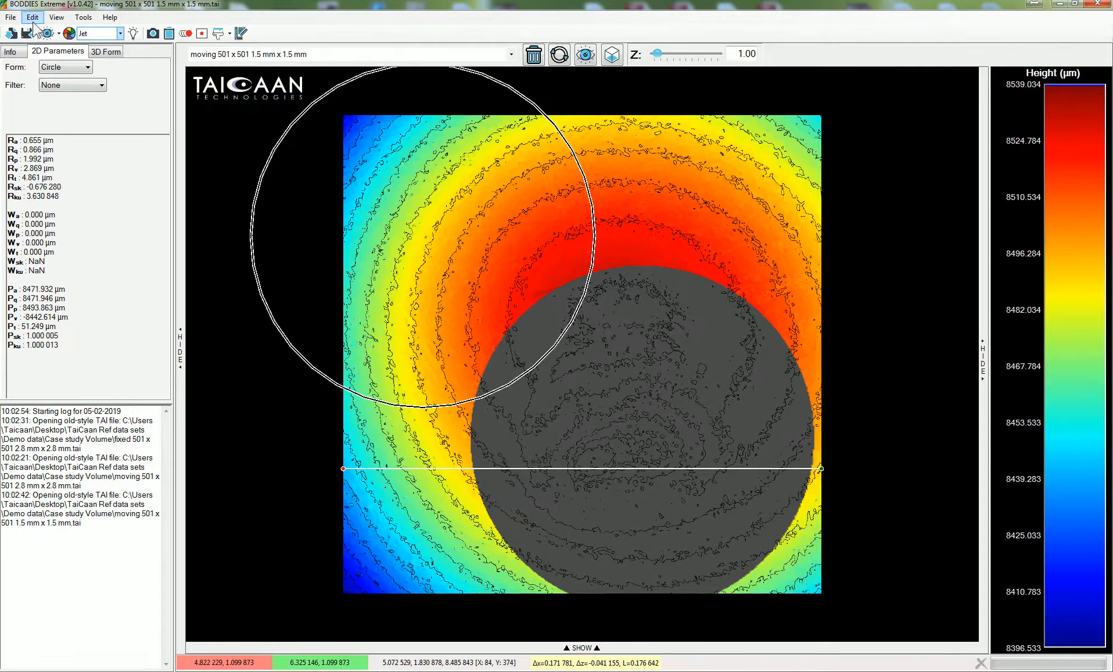
click(217, 33)
Fit a sphere form to the non-excluded surface and remove it from the data.
click(33, 17)
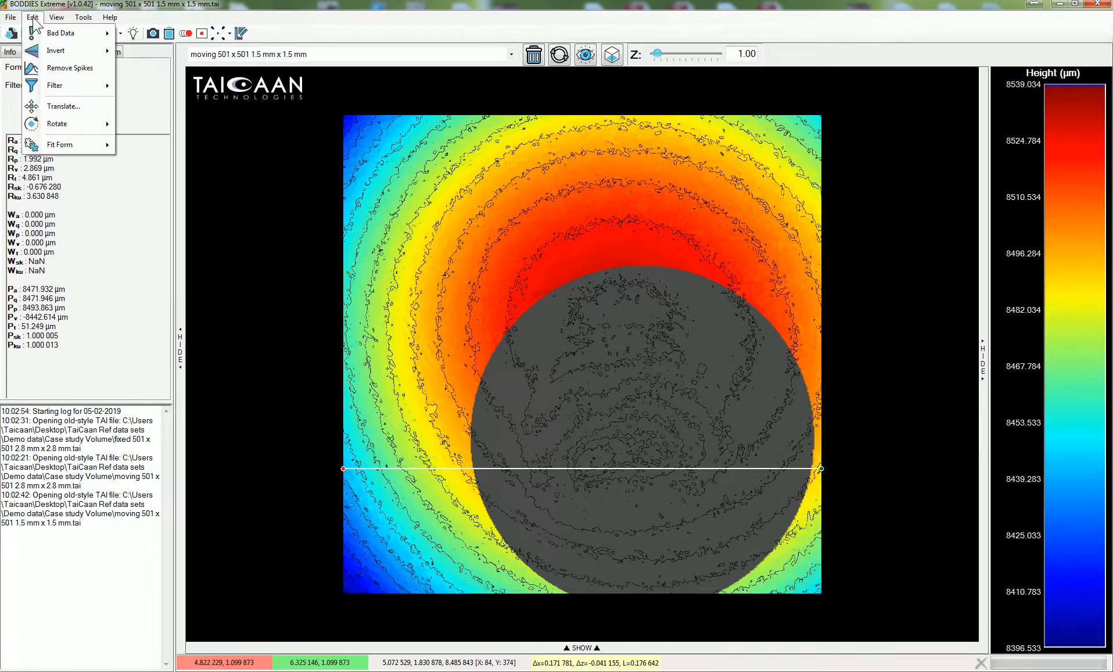
mouse_move(53, 142)
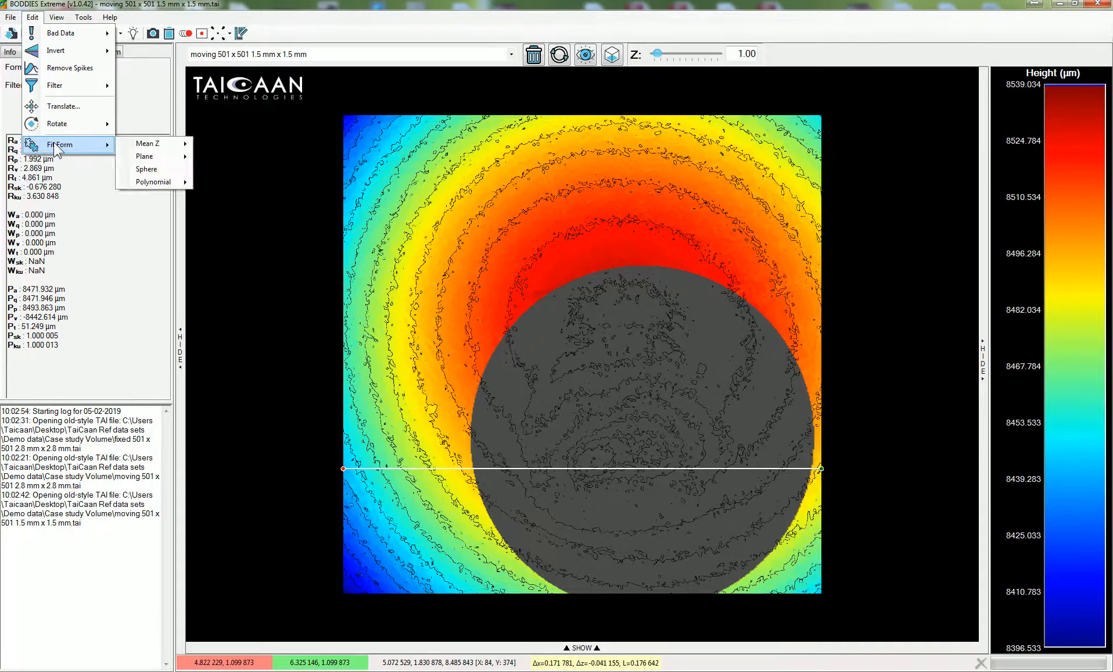
click(152, 169)
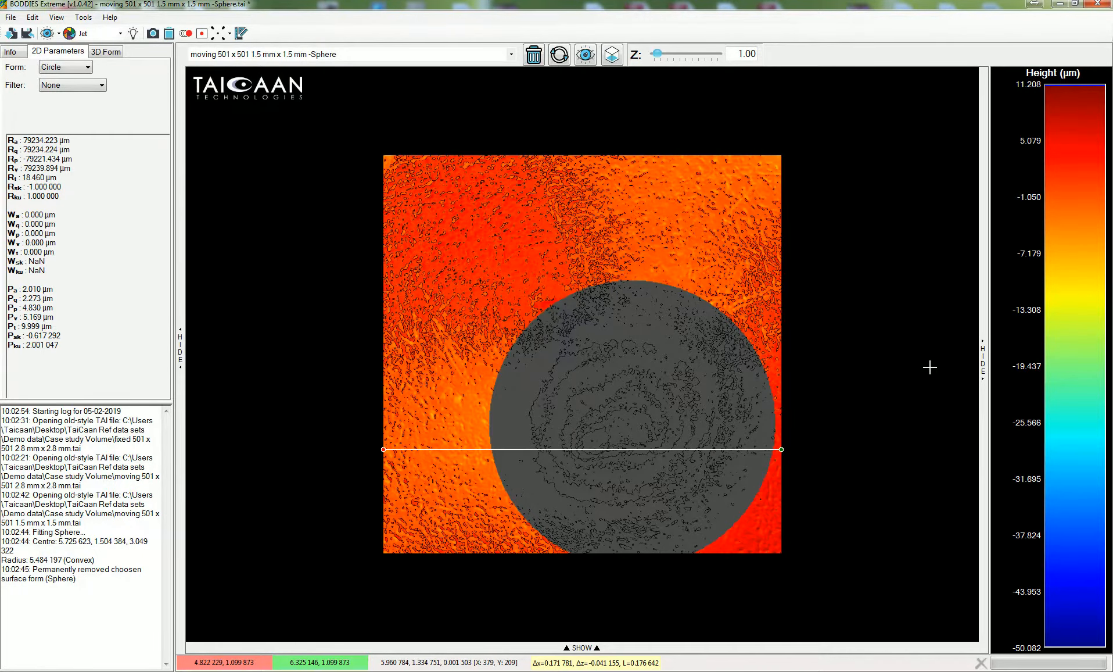
Include all excluded points again and display the surface without its spherical form in 3D.
scroll(928, 366, up, 3)
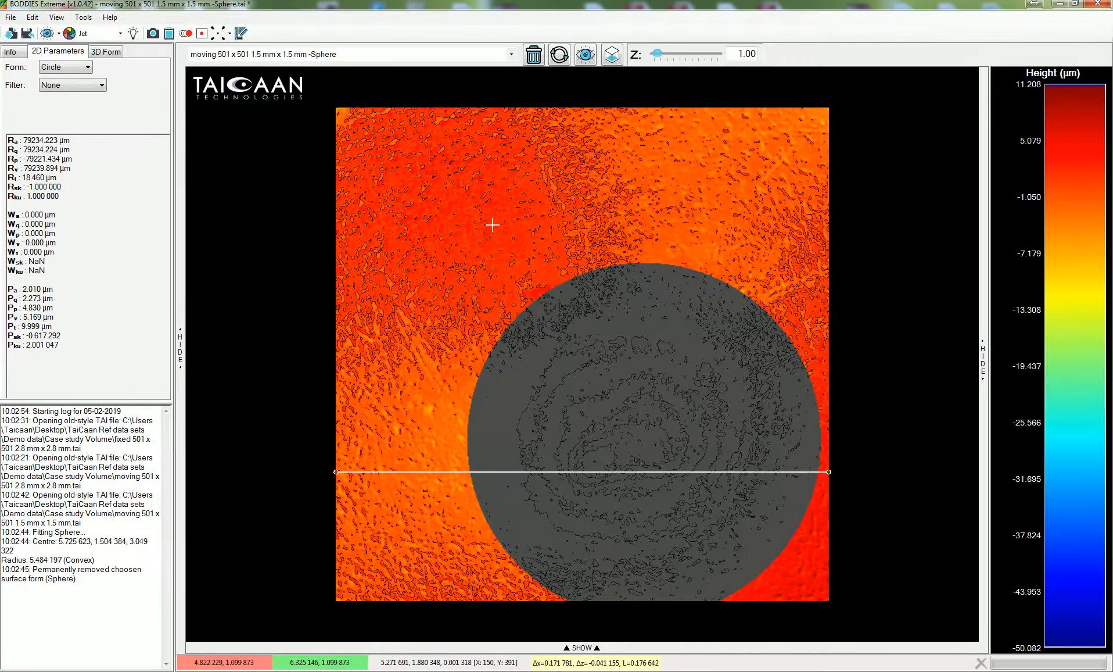
click(230, 34)
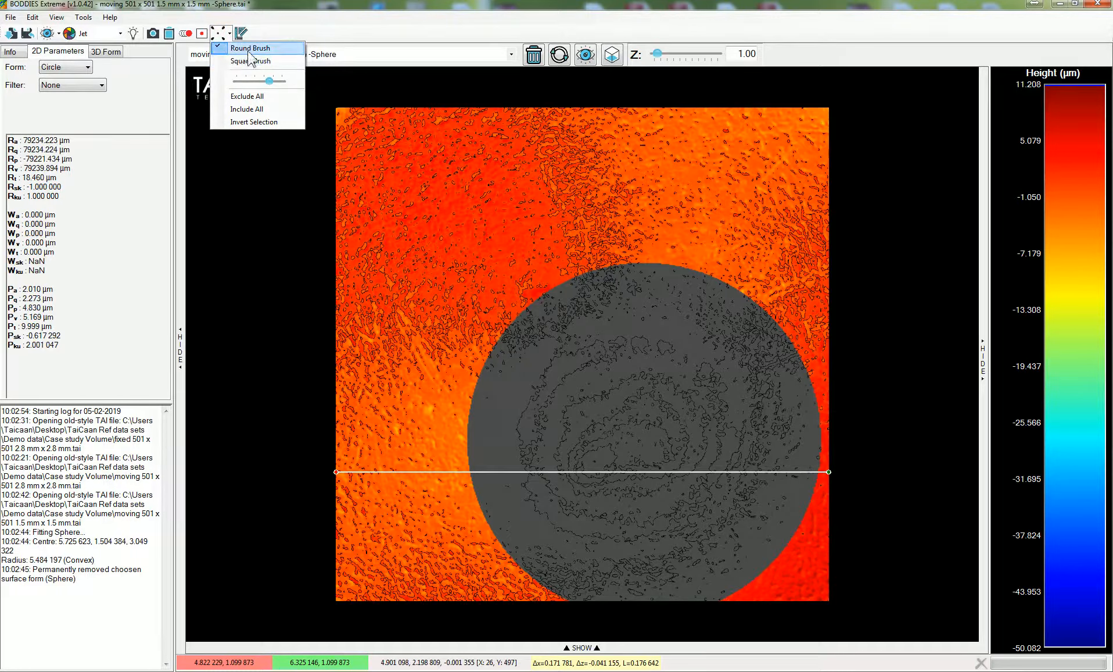
mouse_move(269, 81)
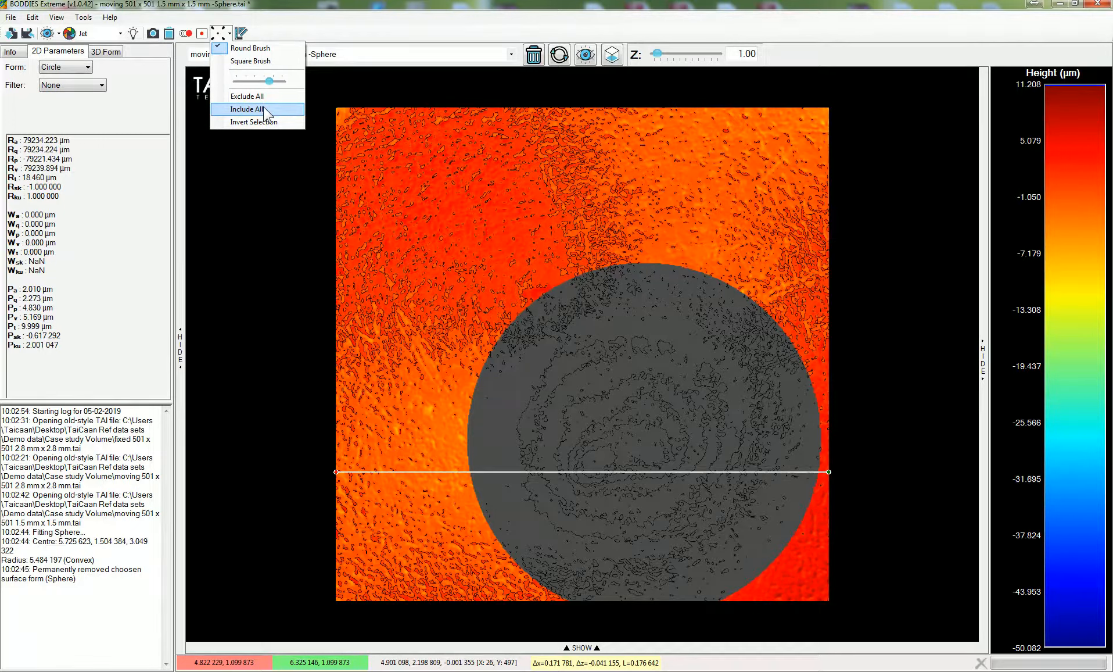
click(263, 109)
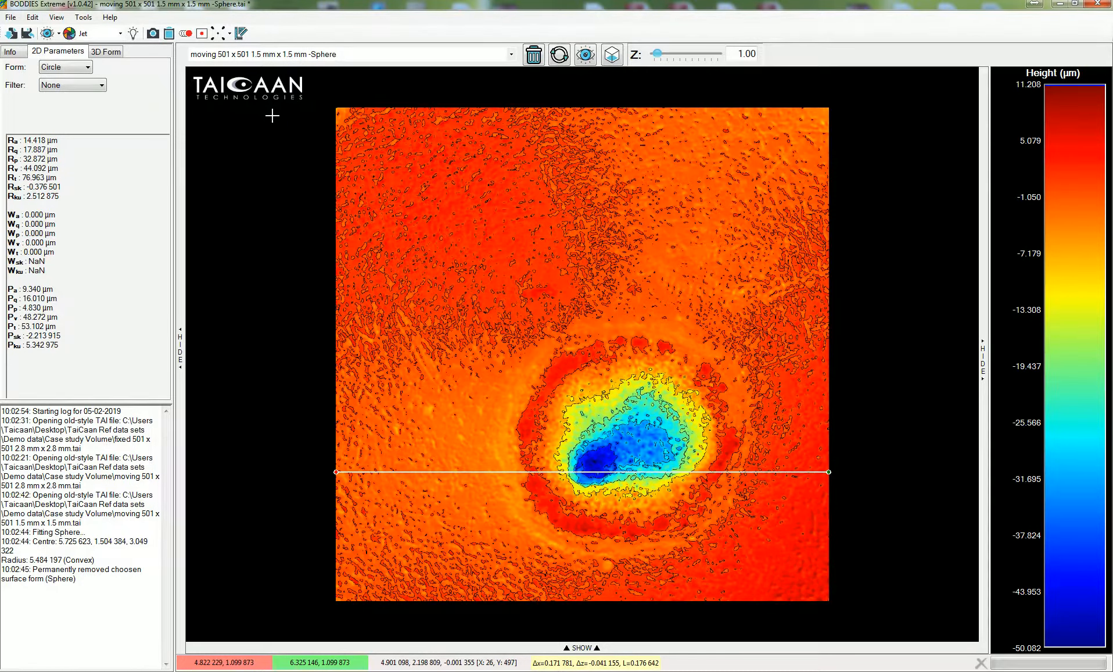
click(613, 57)
click(612, 59)
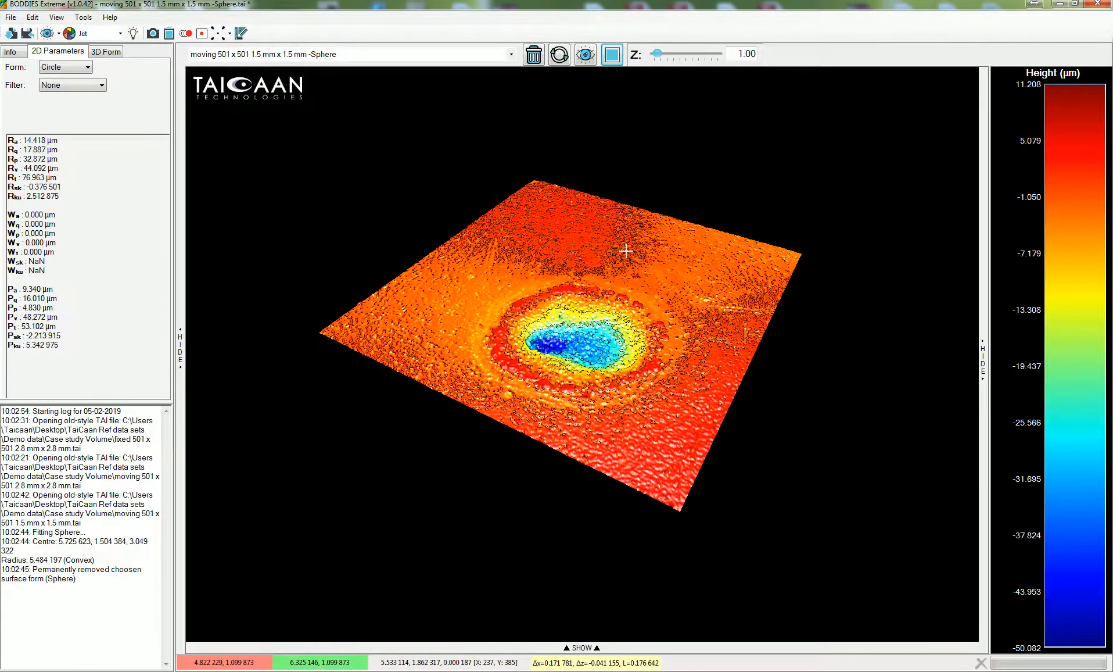
Inspect the form-removed surface up close in 3D, return to the 2D view, and view the raw profile through the crater.
scroll(625, 251, up, 5)
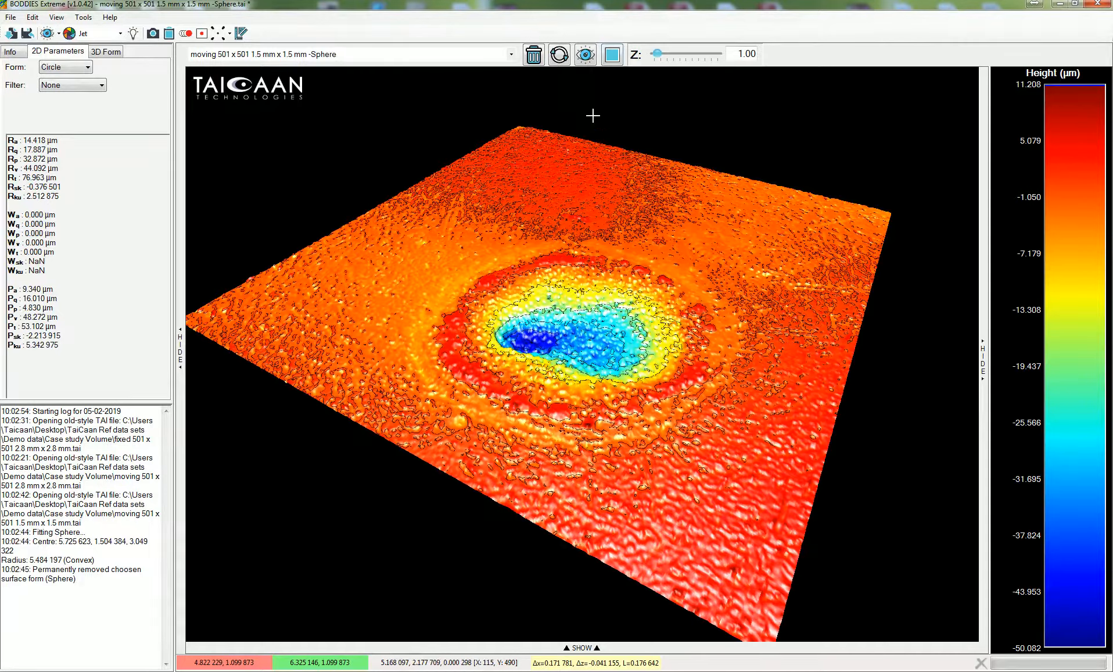
click(612, 58)
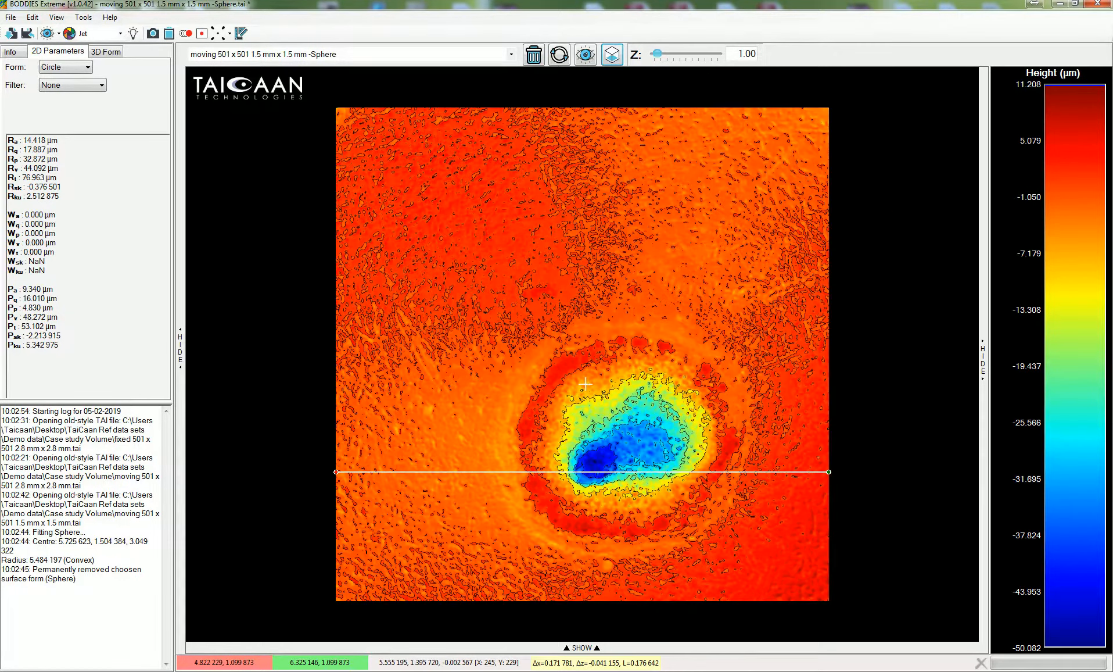
click(604, 648)
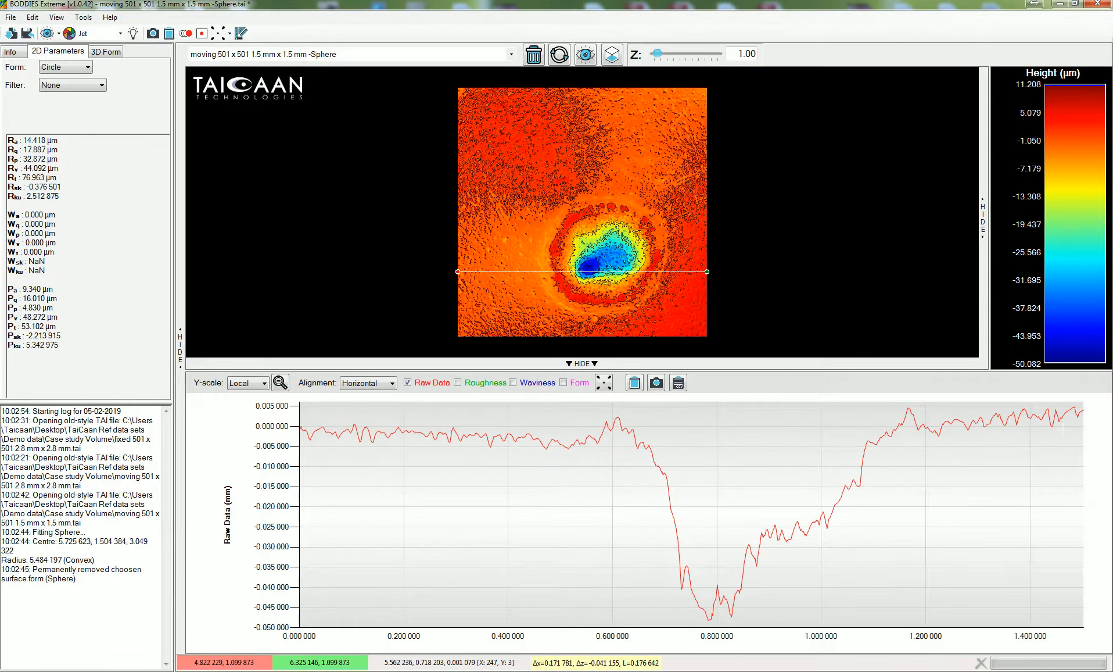
click(594, 364)
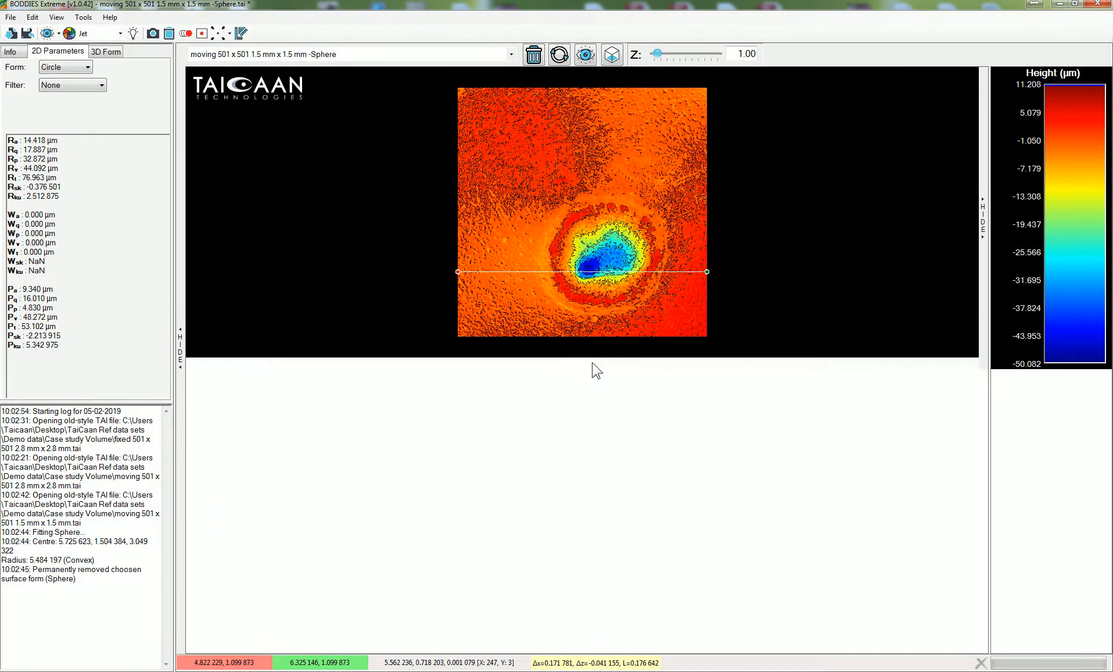
Display the surface's volume and area information and view a horizontal profile across the undamaged area above the crater.
click(12, 52)
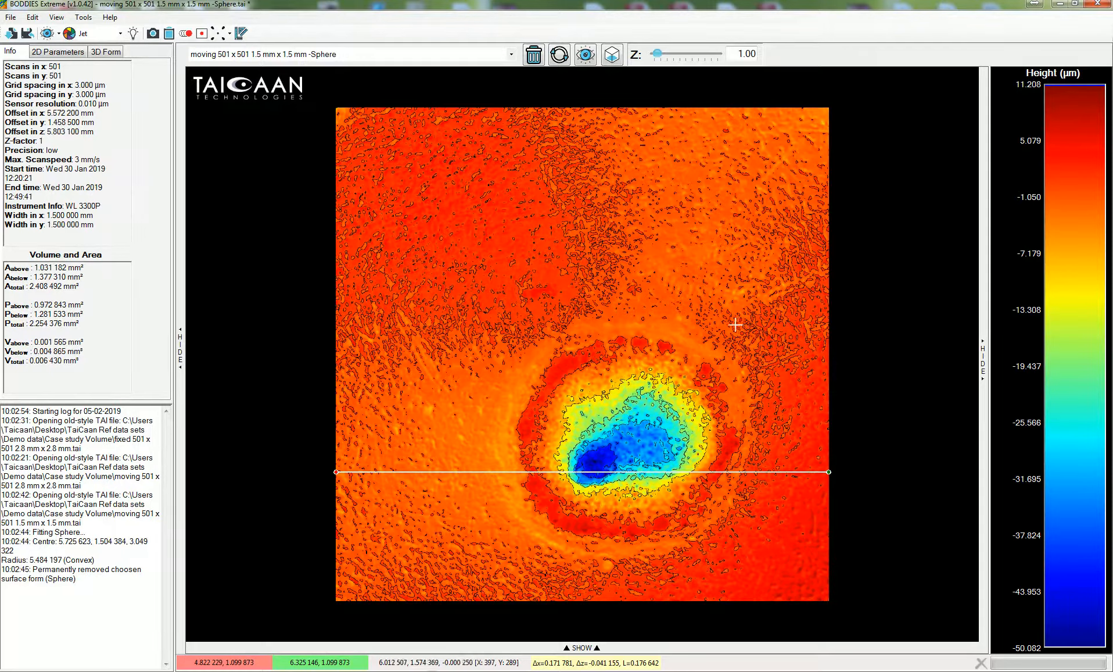
drag(674, 482, 657, 197)
click(643, 648)
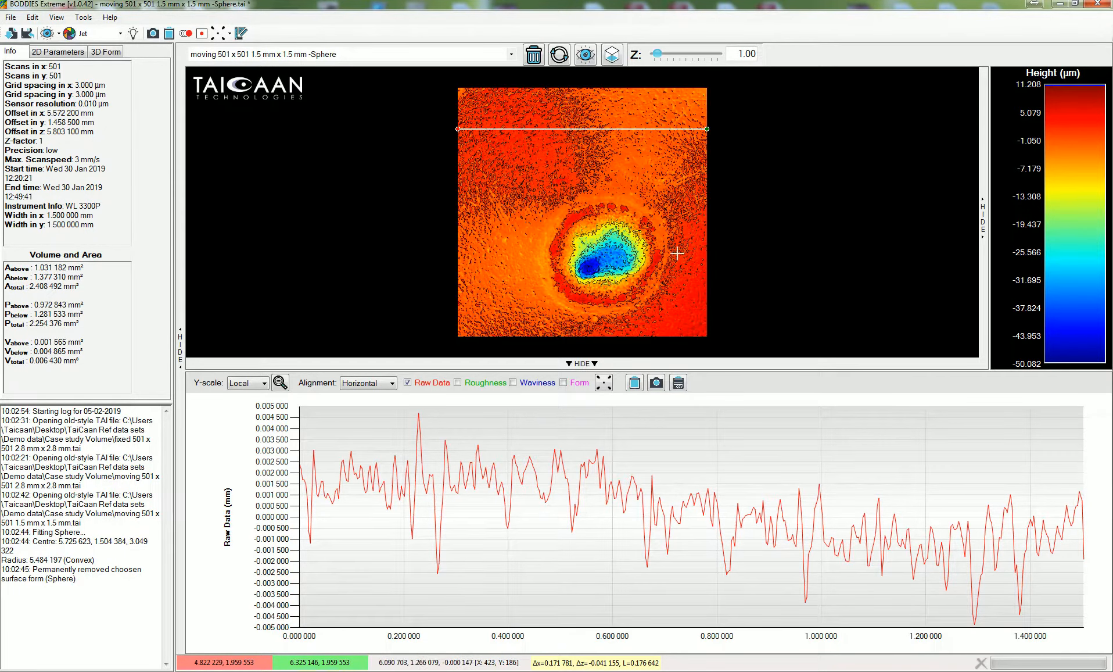
click(647, 366)
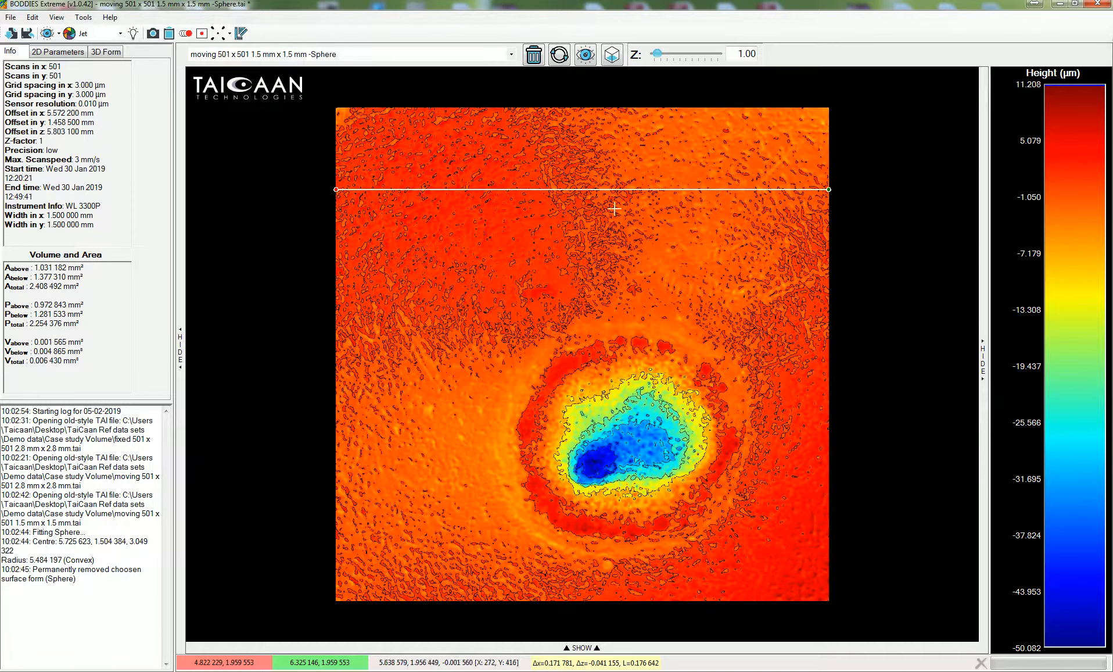
Exclude the crater with its raised rim and a narrow surrounding margin, using one stamp of a reduced round brush.
click(219, 35)
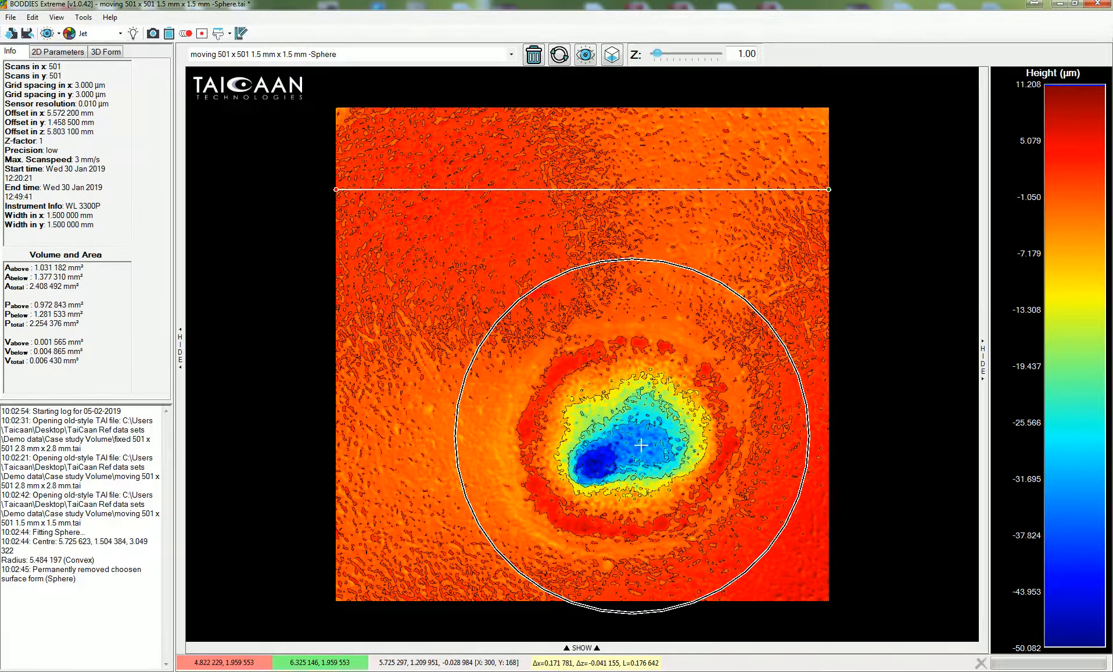
scroll(642, 446, down, 5)
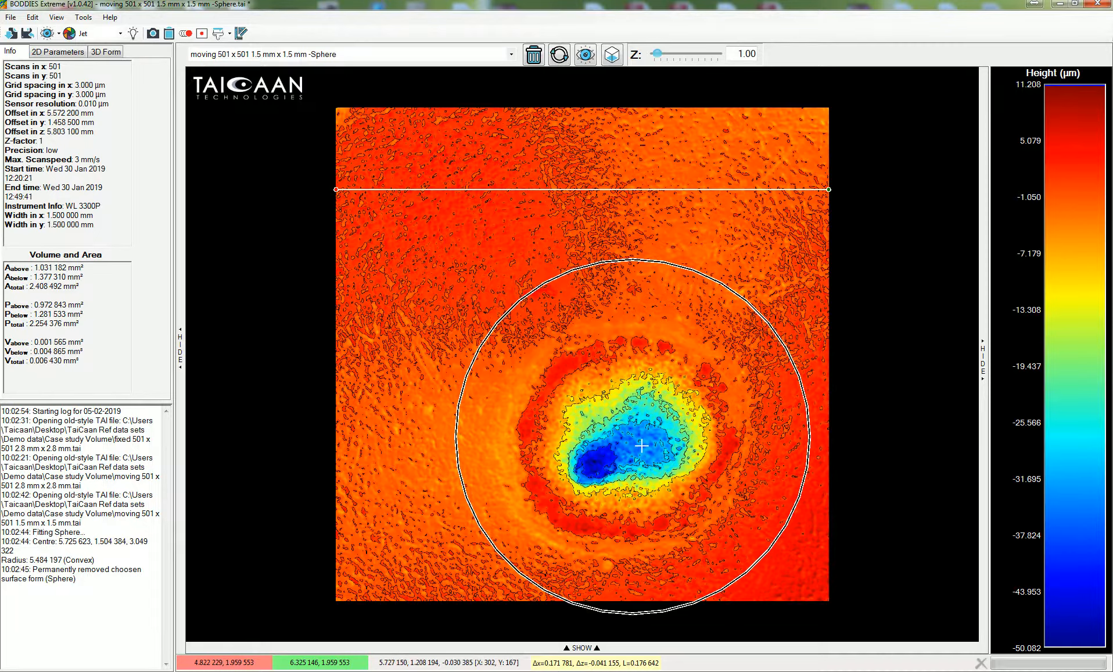
scroll(643, 446, up, 2)
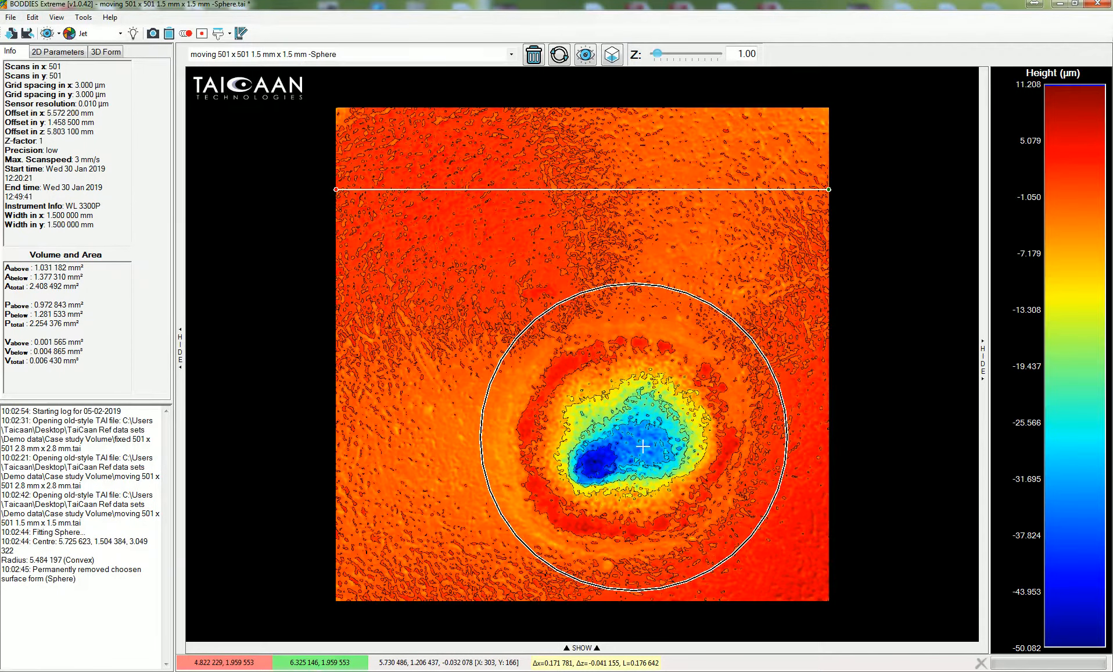
scroll(642, 445, down, 3)
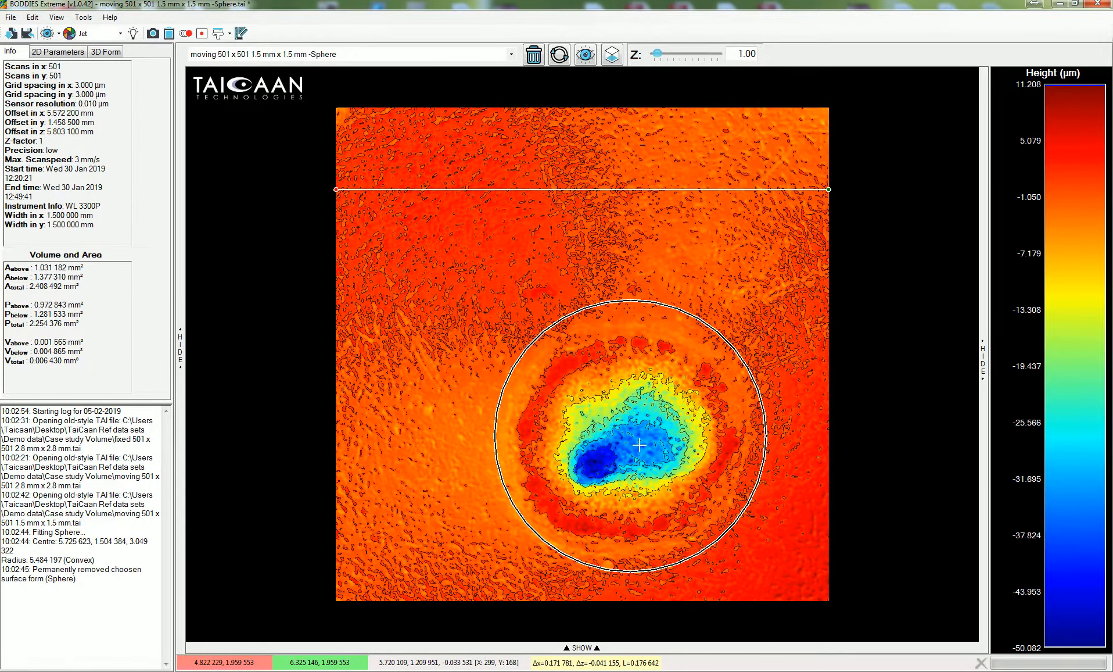
scroll(639, 446, down, 1)
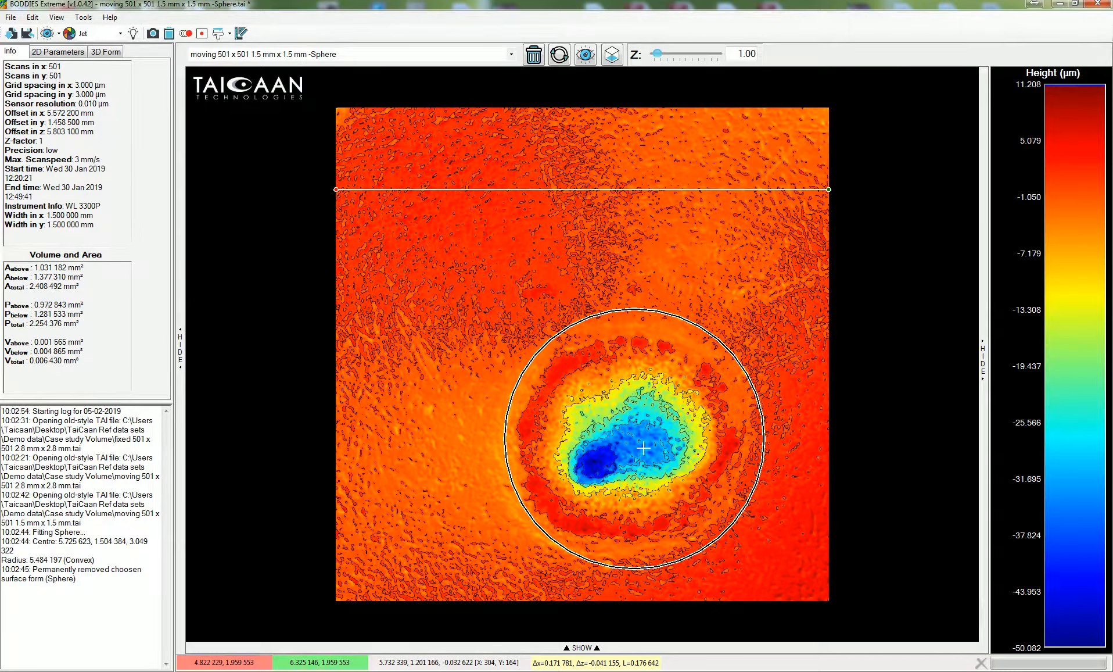
mouse_move(643, 448)
mouse_down()
mouse_move(528, 437)
mouse_move(642, 444)
mouse_move(499, 363)
mouse_move(725, 394)
mouse_move(697, 469)
mouse_move(599, 482)
mouse_move(639, 446)
mouse_up()
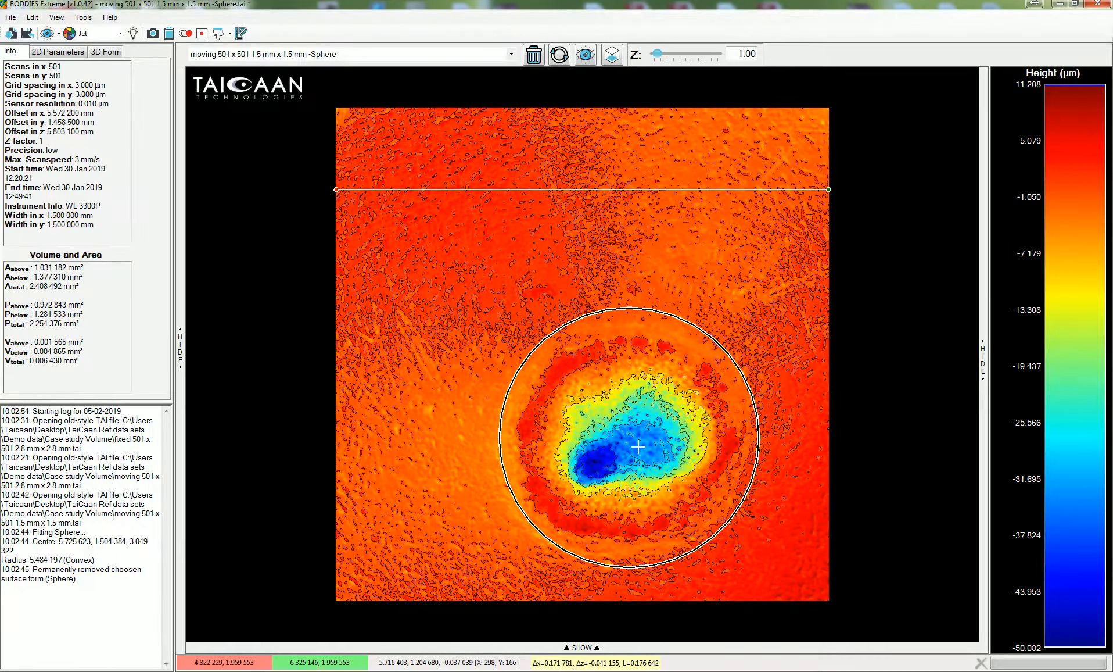
drag(638, 446, 639, 447)
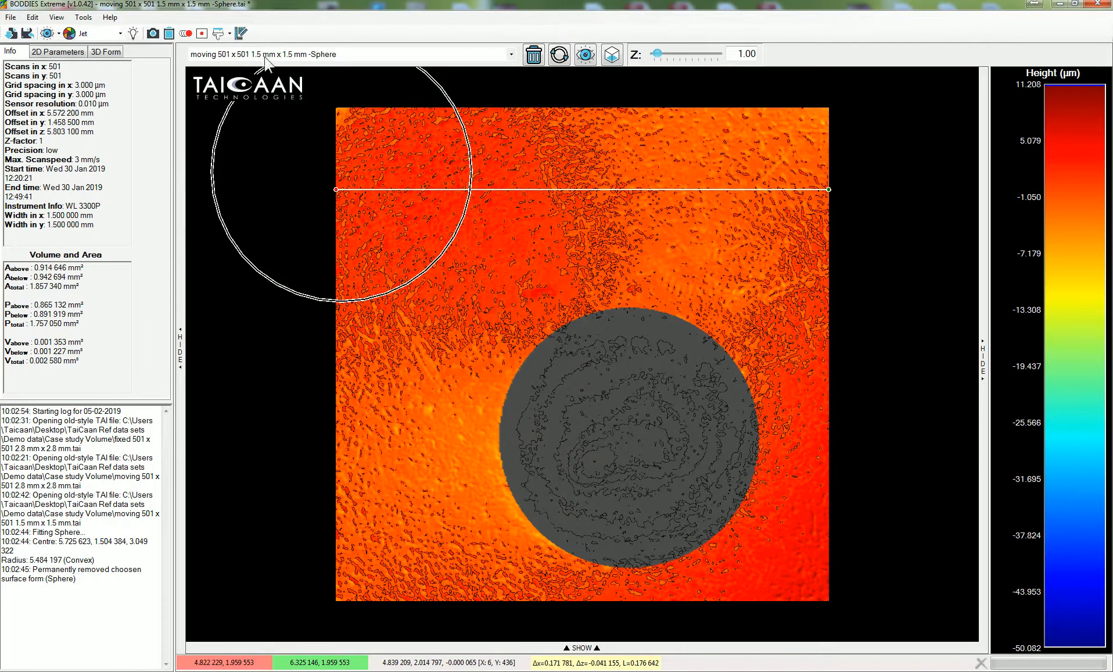
Finish brushing and invert the data selection so only the circular crater region is included.
click(216, 35)
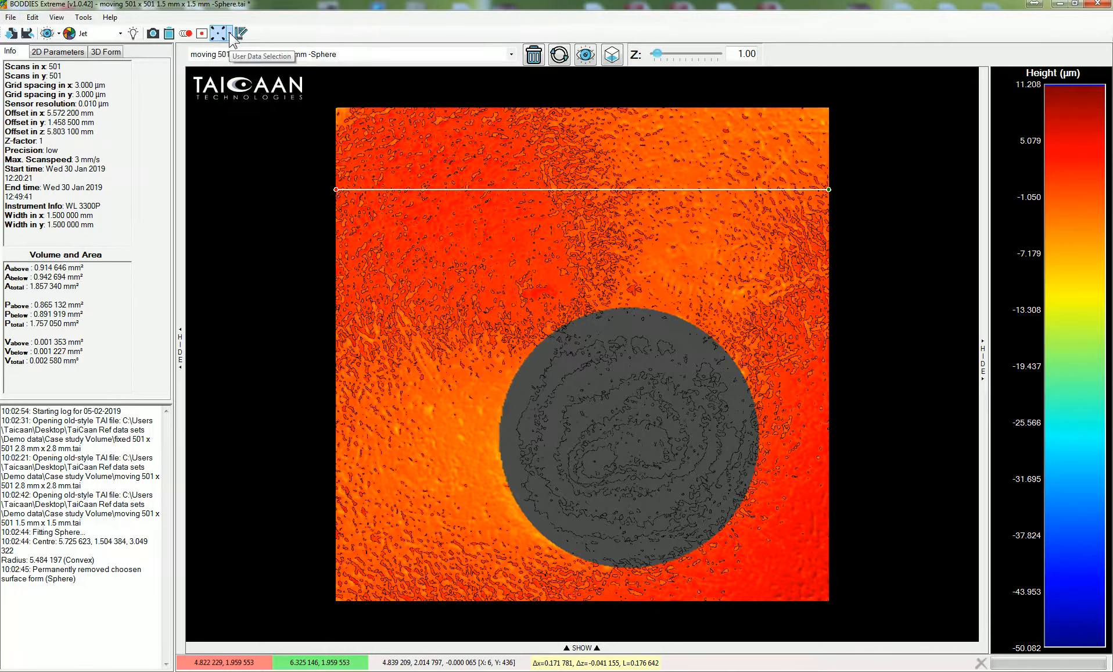
click(229, 34)
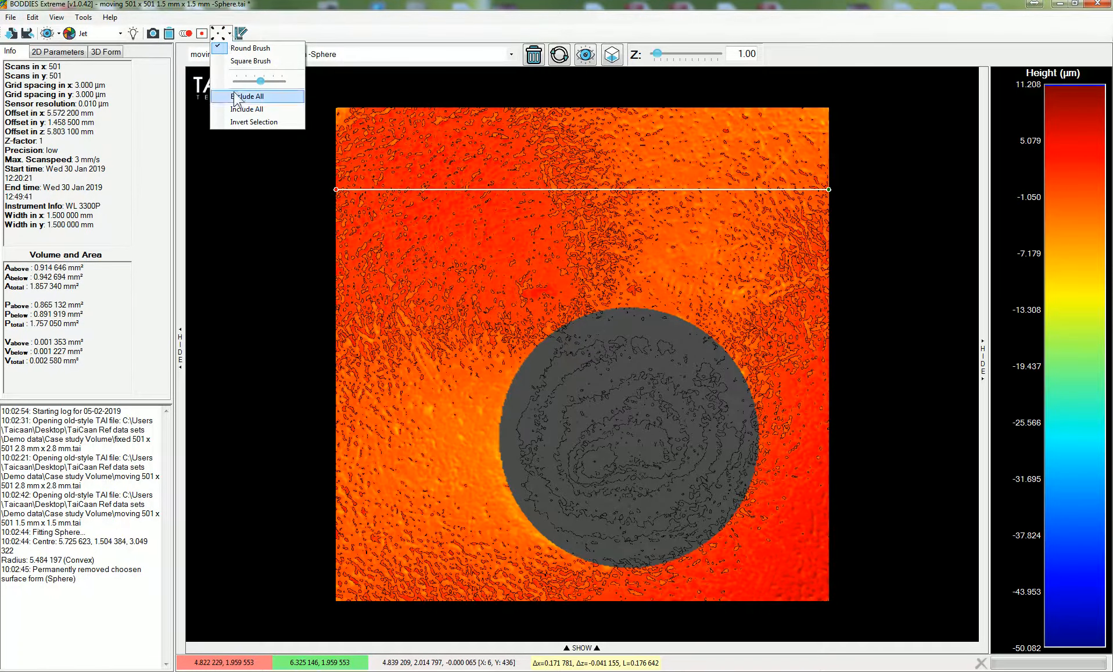
click(251, 122)
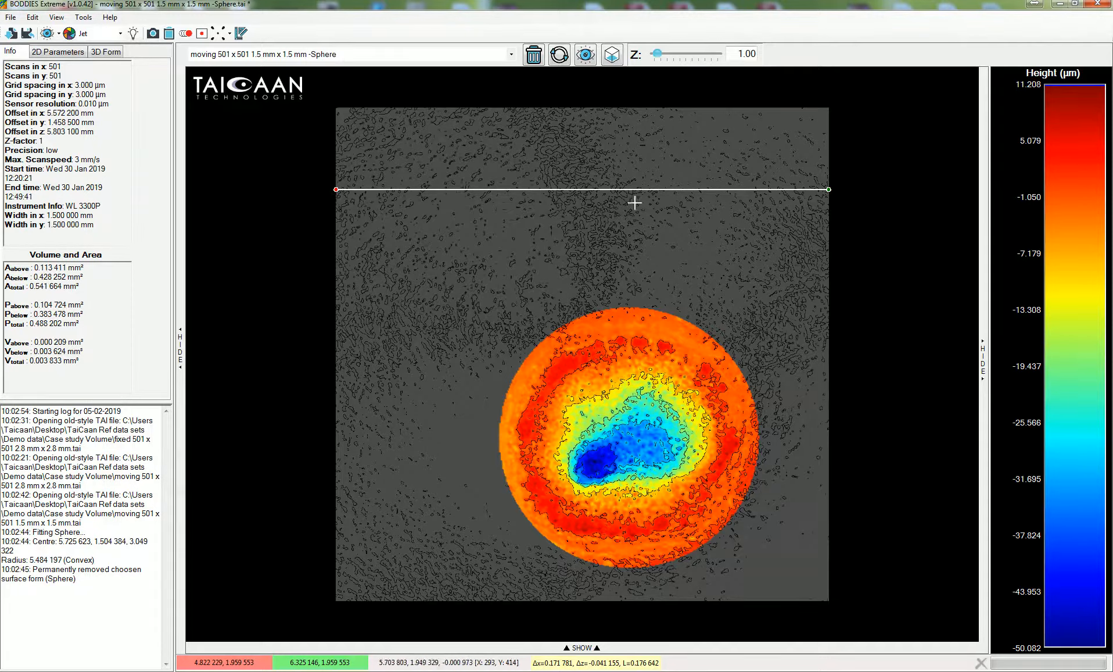
Place the horizontal profile line across the middle of the isolated crater and view its raw profile.
drag(631, 191, 632, 441)
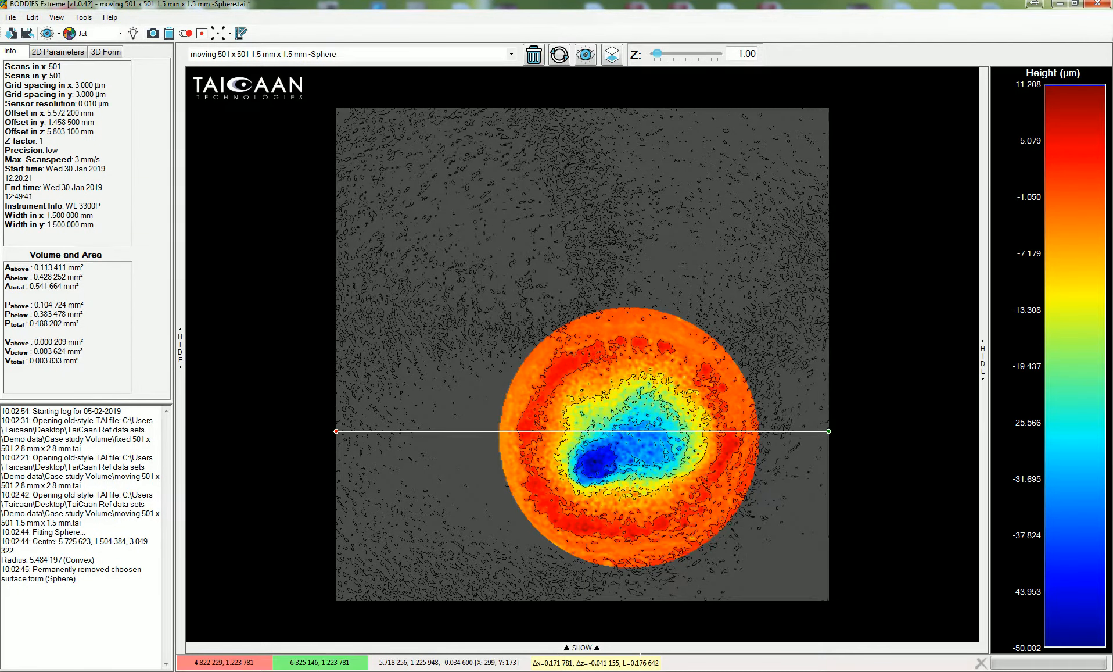
click(627, 647)
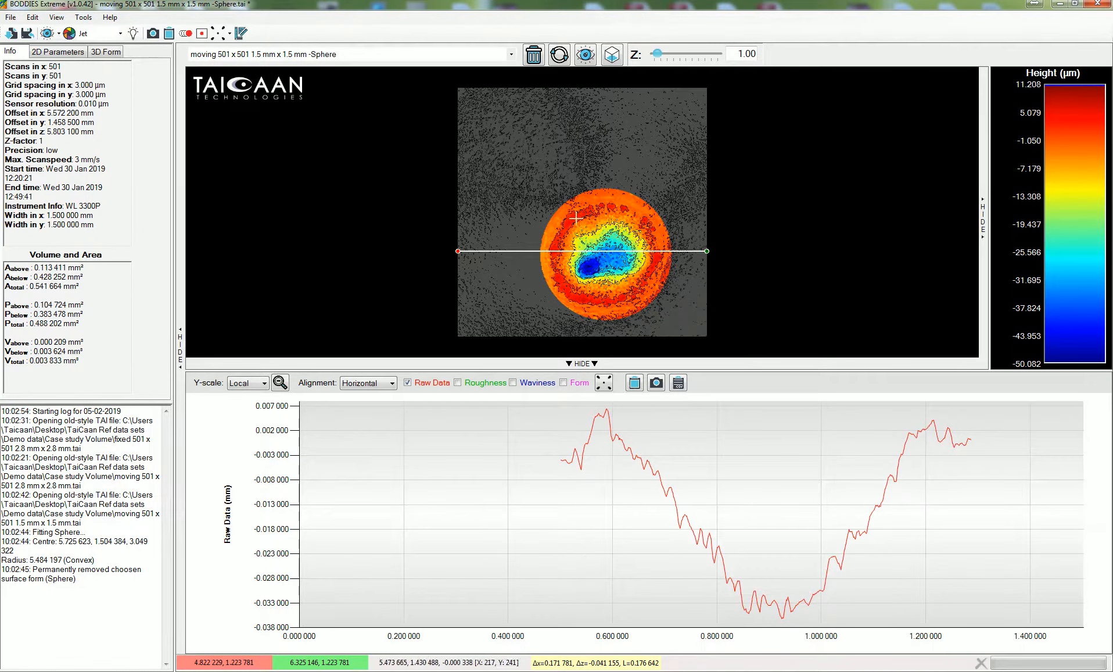
click(584, 364)
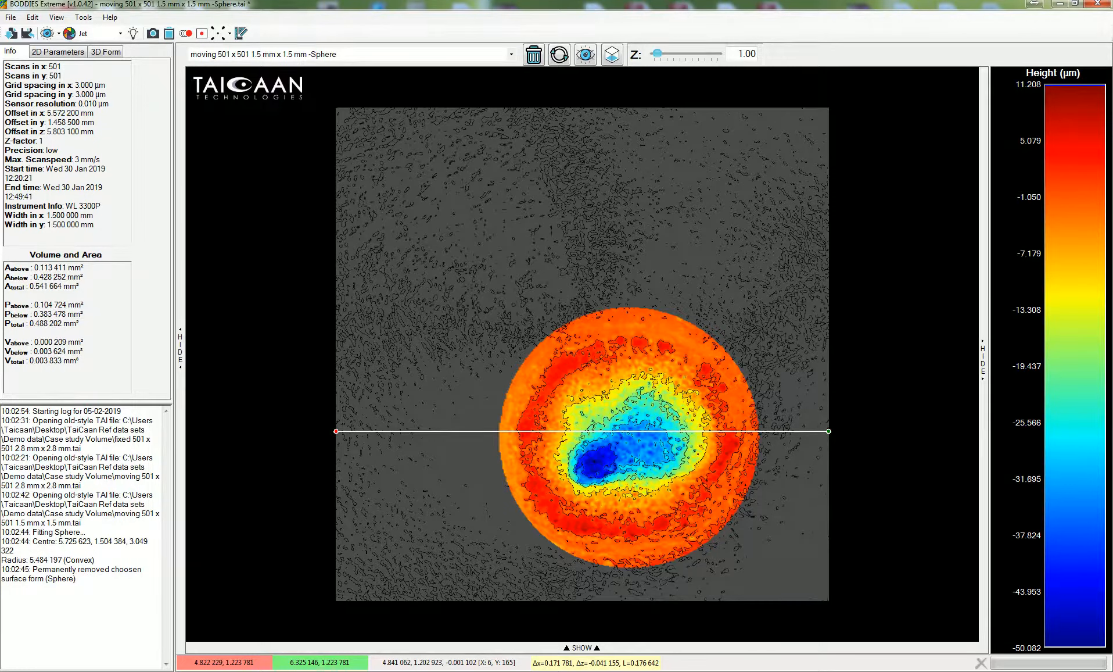
Include all surface points again and make the round selection brush slightly smaller.
click(229, 34)
click(256, 108)
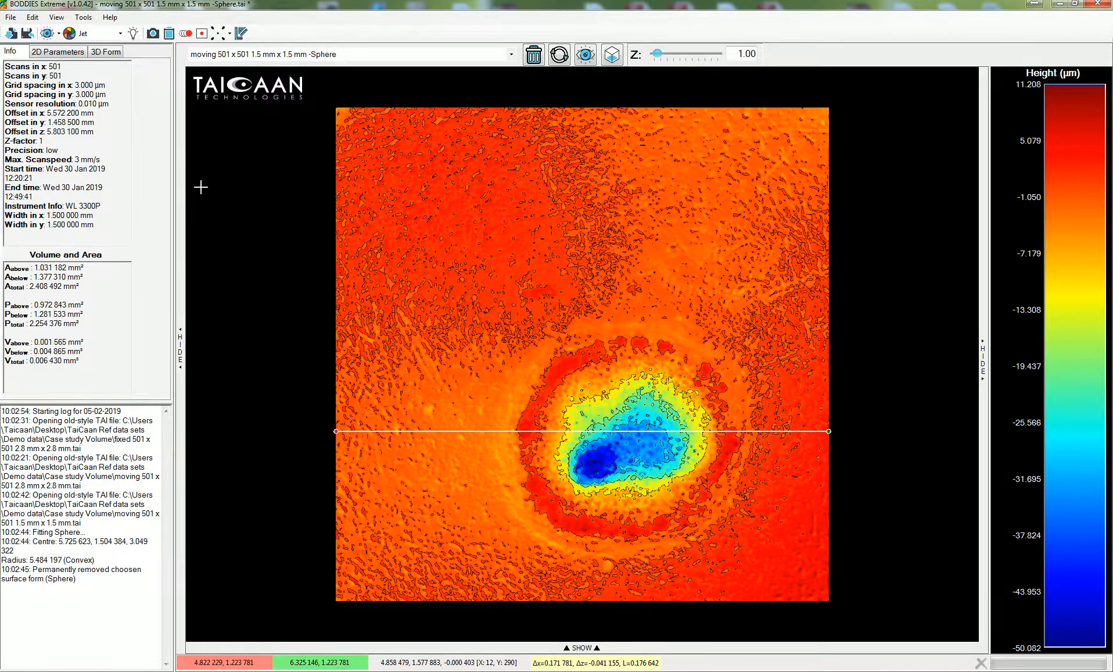
click(220, 33)
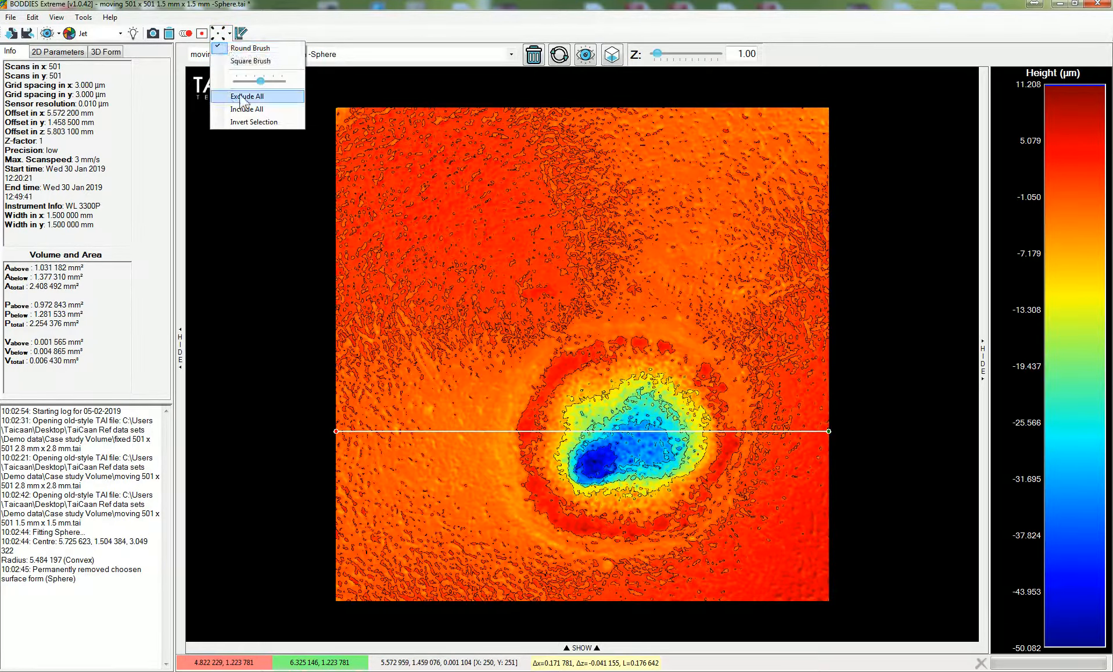
click(218, 35)
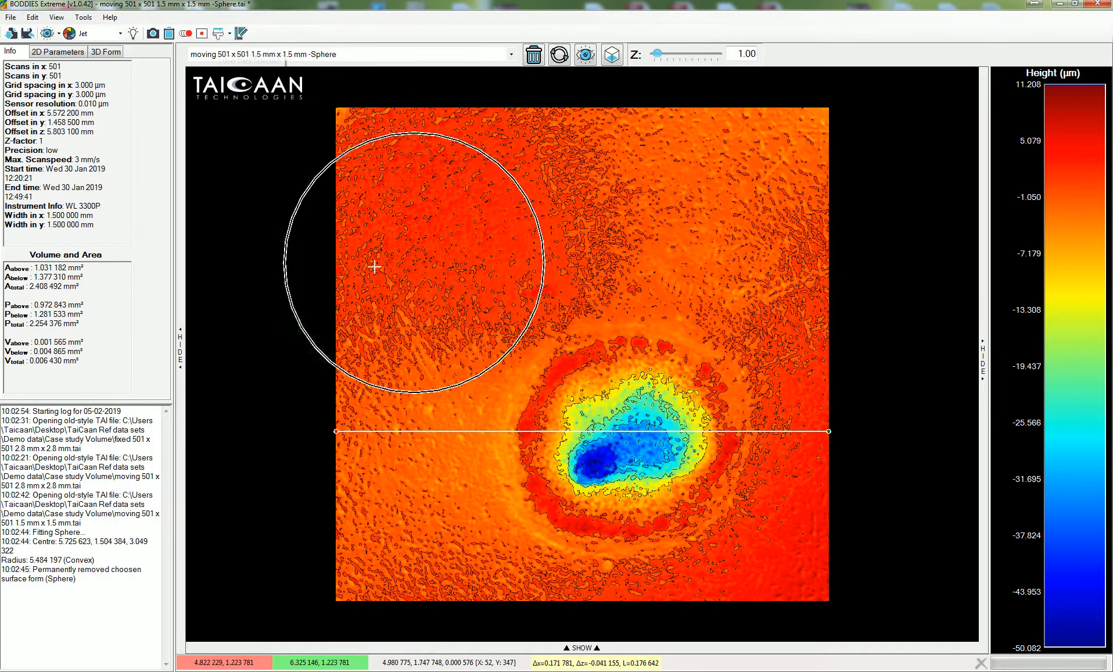
click(230, 34)
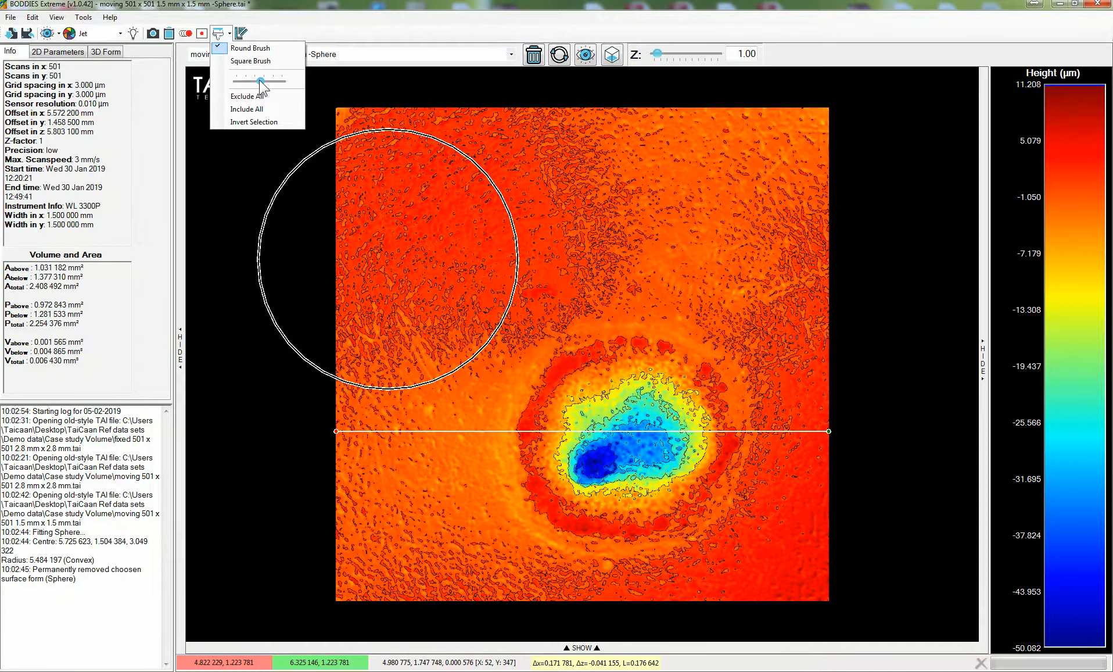
drag(259, 80, 257, 79)
click(385, 249)
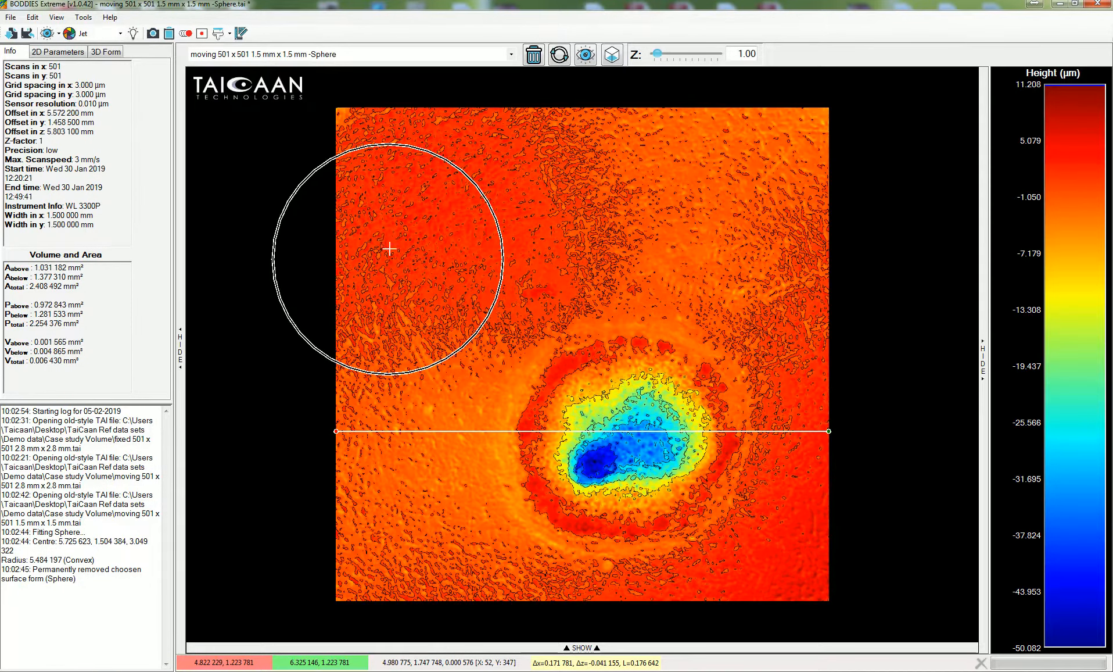
Brush an excluded band diagonally from the upper-left area into the crater, and include the brushed points again.
drag(386, 248, 575, 398)
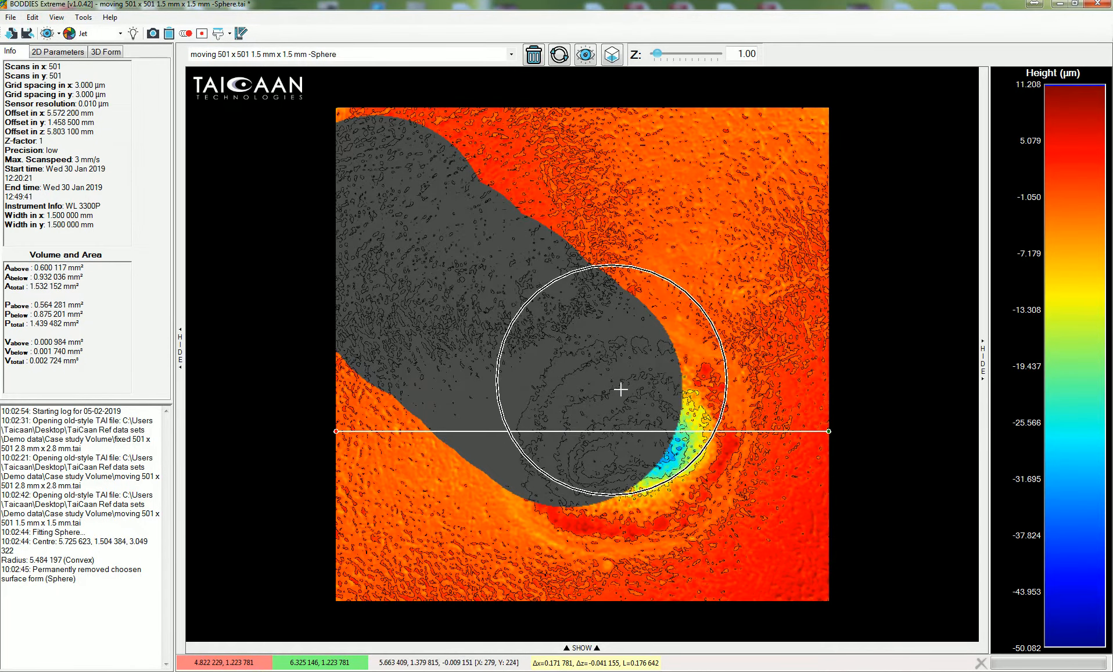
mouse_move(619, 390)
mouse_down()
mouse_move(517, 455)
mouse_move(528, 338)
mouse_move(487, 248)
mouse_move(405, 212)
mouse_move(393, 266)
mouse_move(404, 344)
mouse_up()
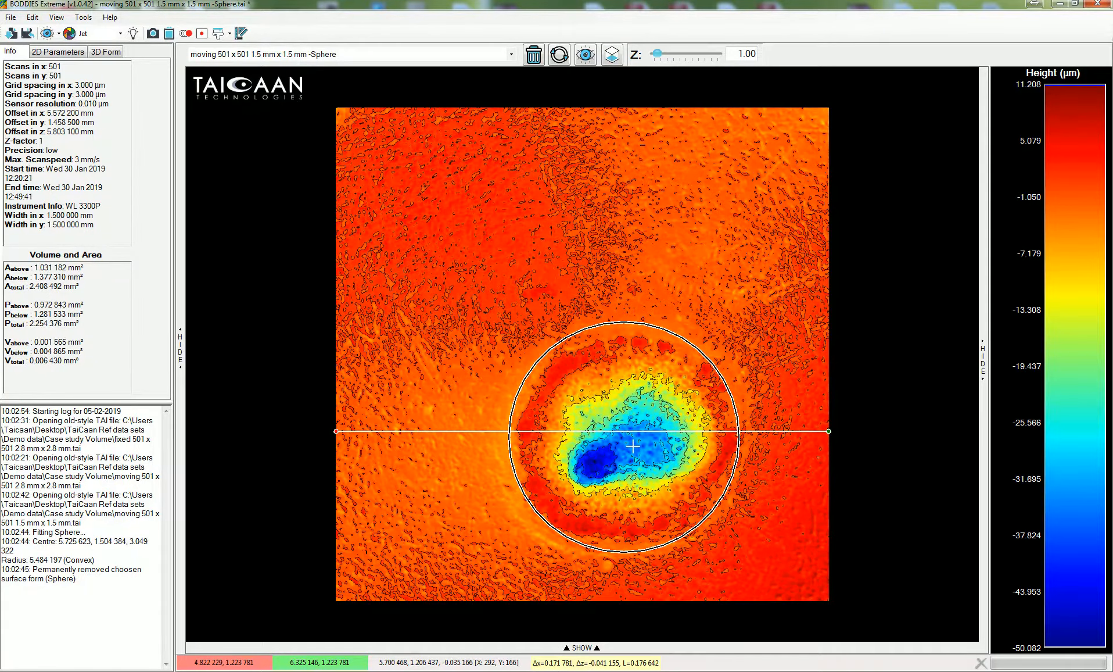
Exclude the crater tightly around its raised rim with one round stamp and invert the selection to keep only that region.
click(633, 447)
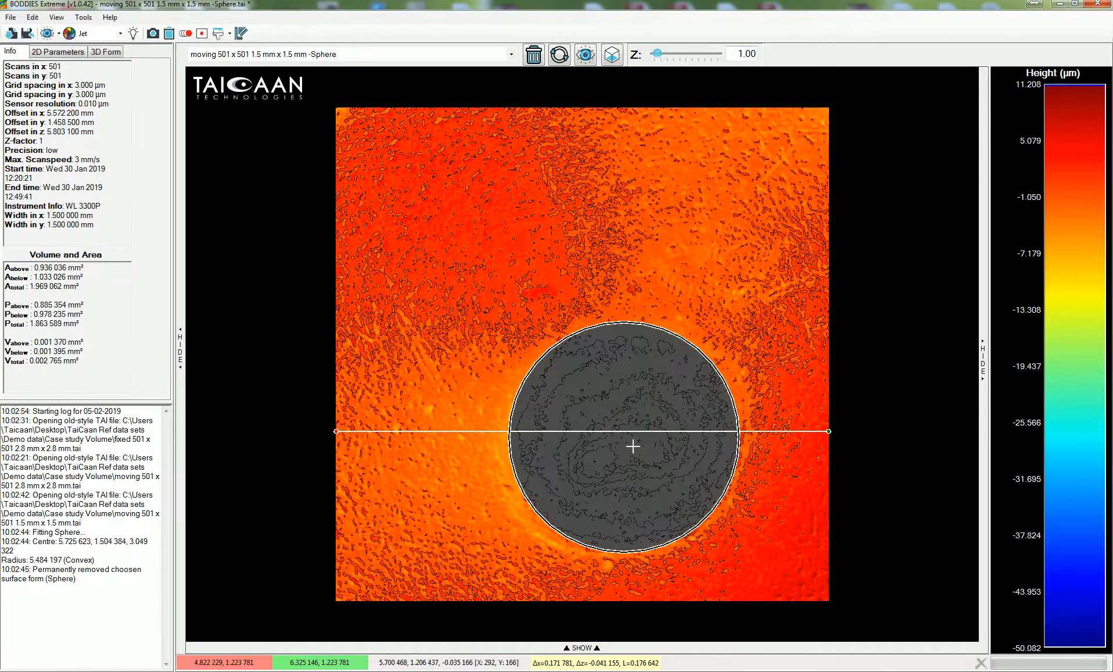
click(219, 35)
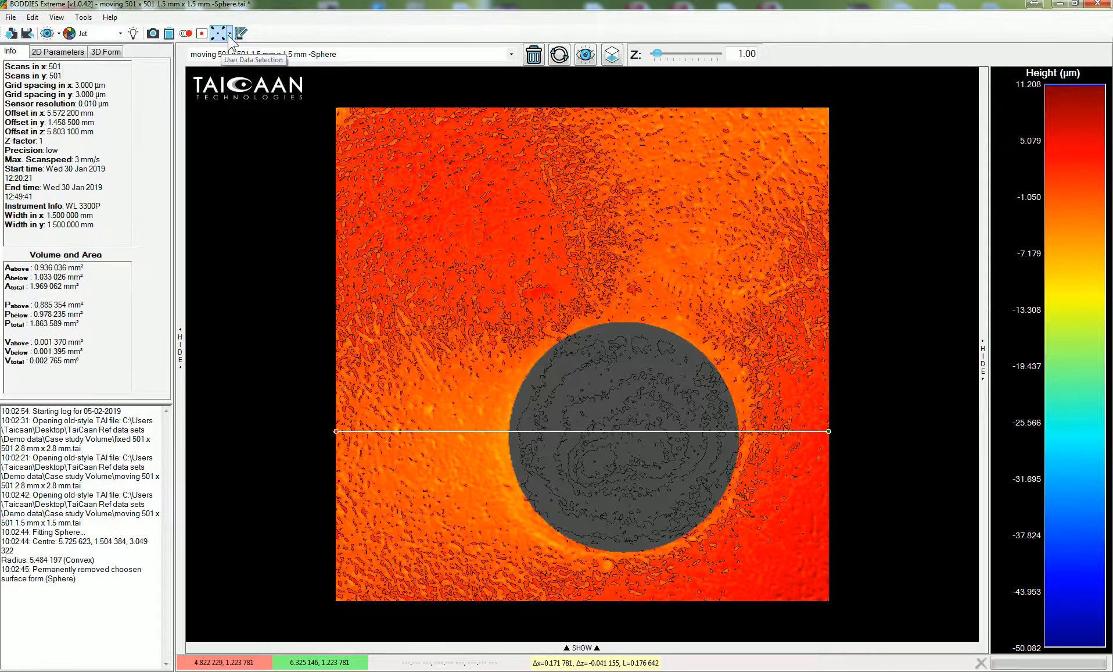
click(229, 33)
click(245, 119)
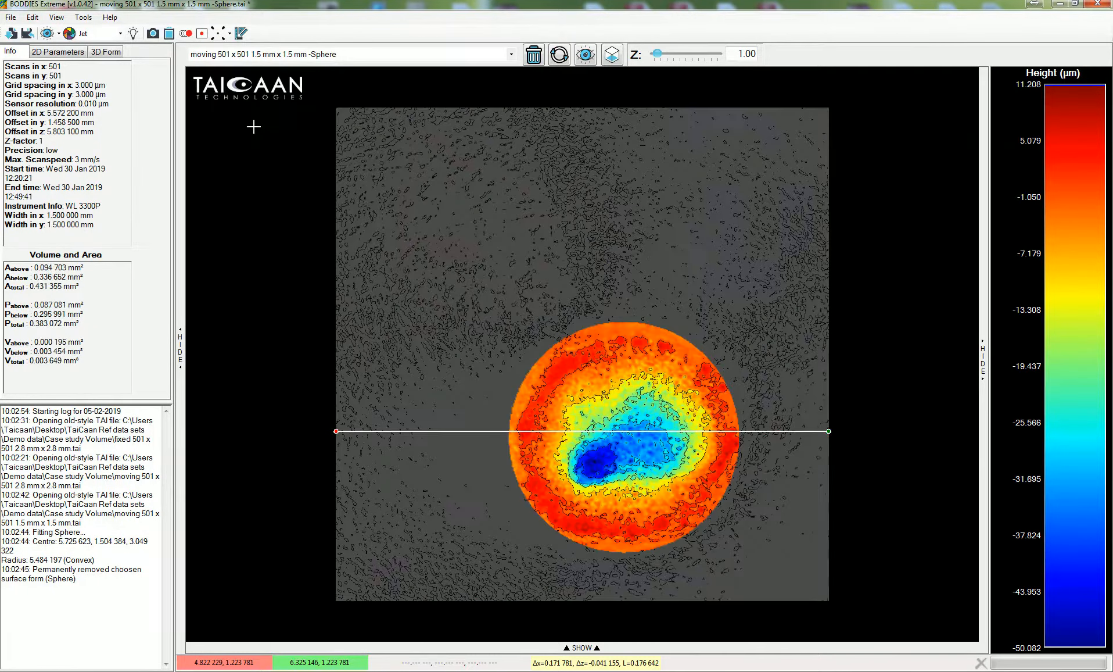